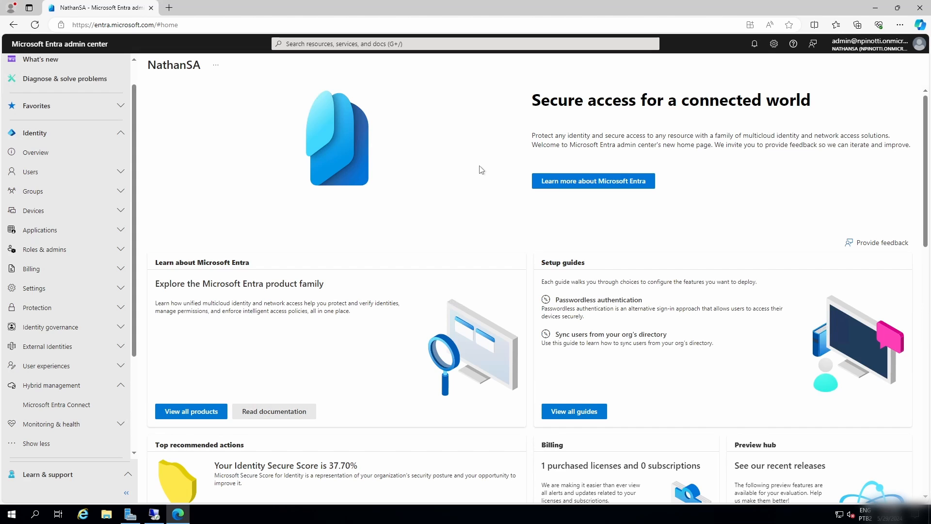
pyautogui.doubleClick(616, 107)
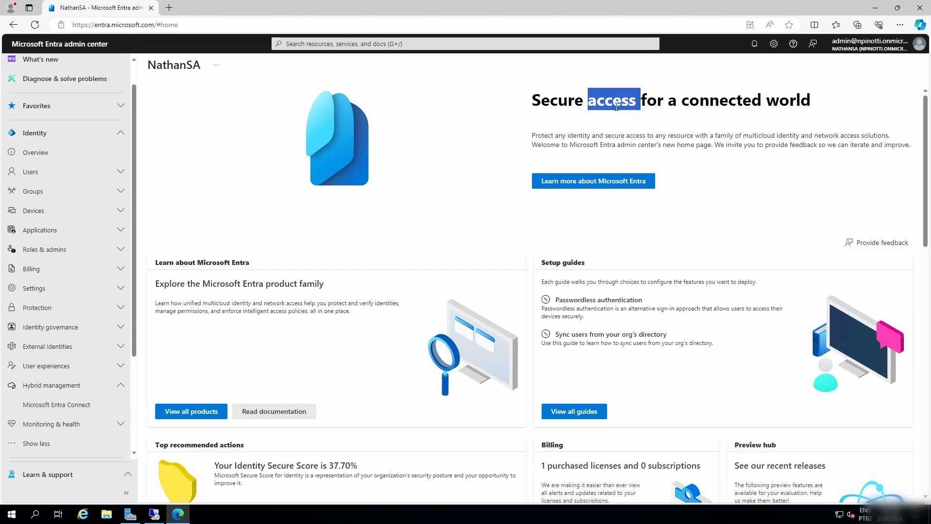
pyautogui.click(616, 107)
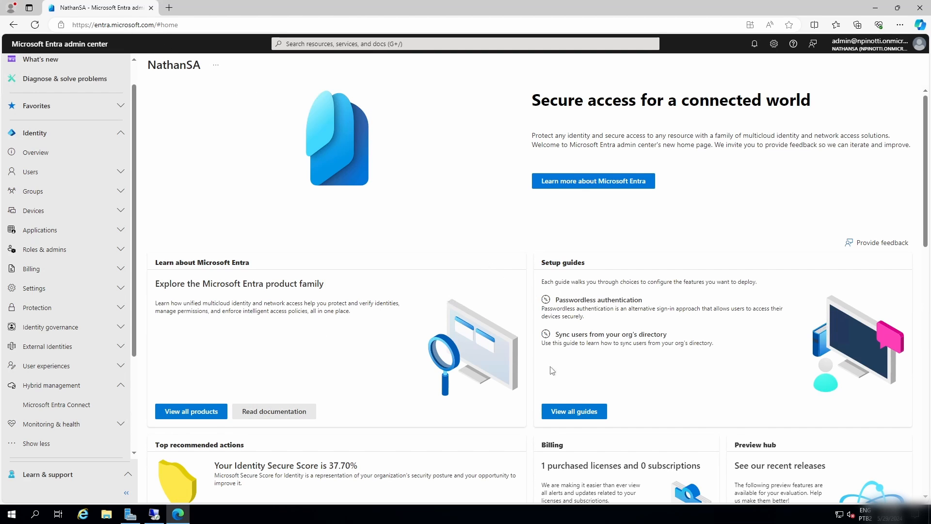
# Show the Windows desktop and launch Azure AD Connect from its shortcut.
pyautogui.rightClick(468, 511)
pyautogui.click(520, 440)
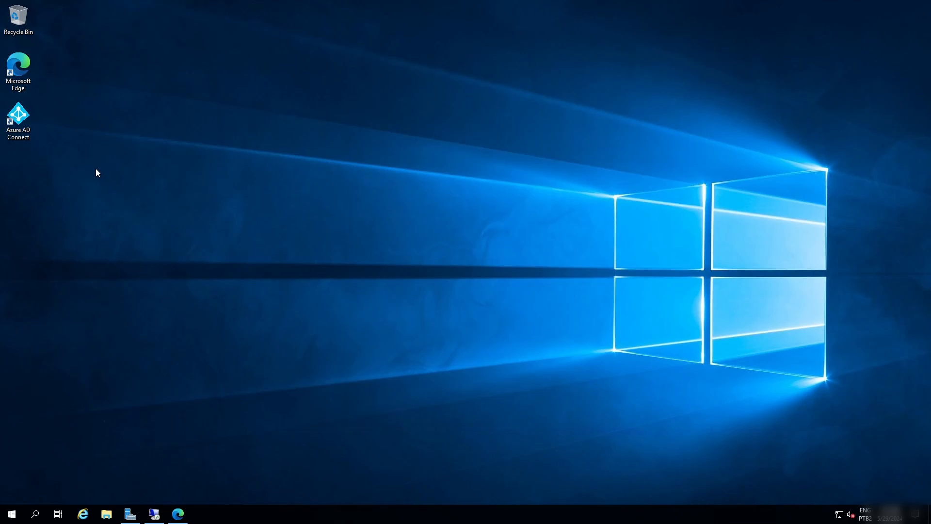
pyautogui.click(24, 123)
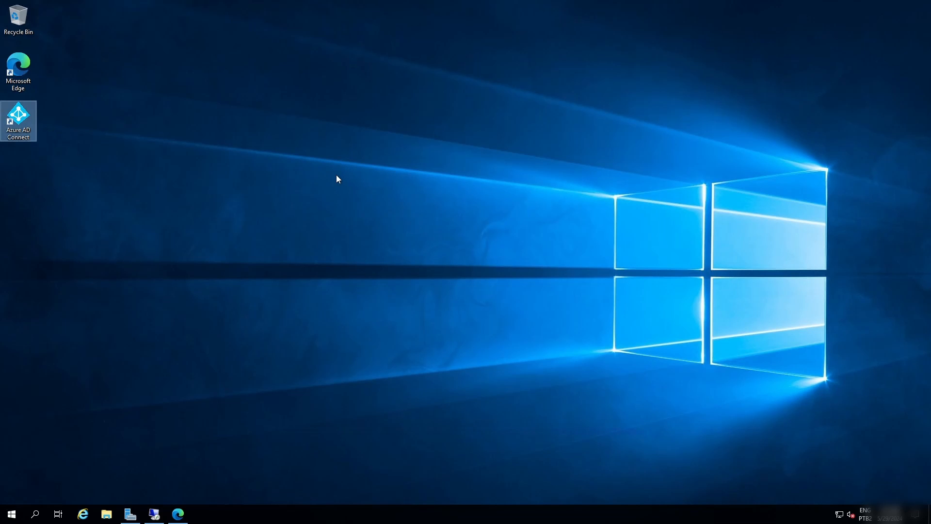
# Look at the desktop of the remote session at 10.0.0.5, then return to the main server.
pyautogui.click(155, 511)
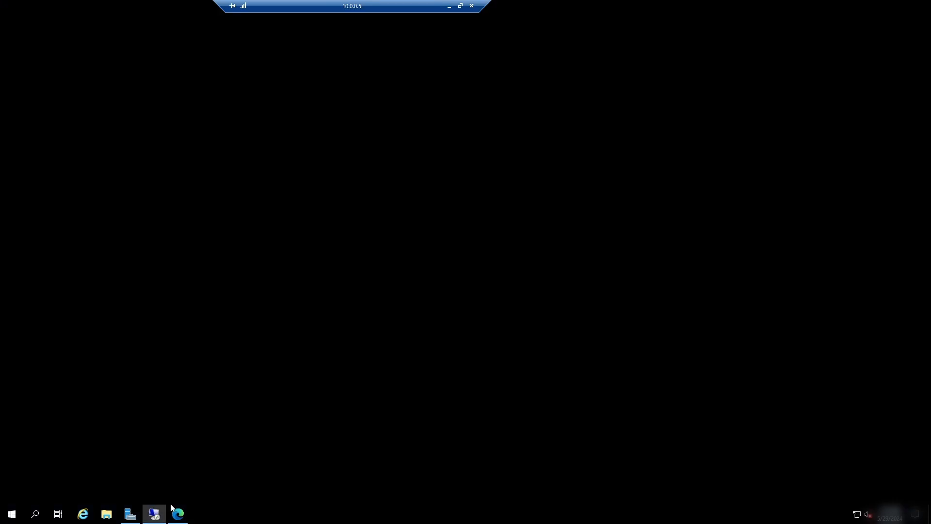
pyautogui.moveTo(372, 6); pyautogui.dragTo(372, 93)
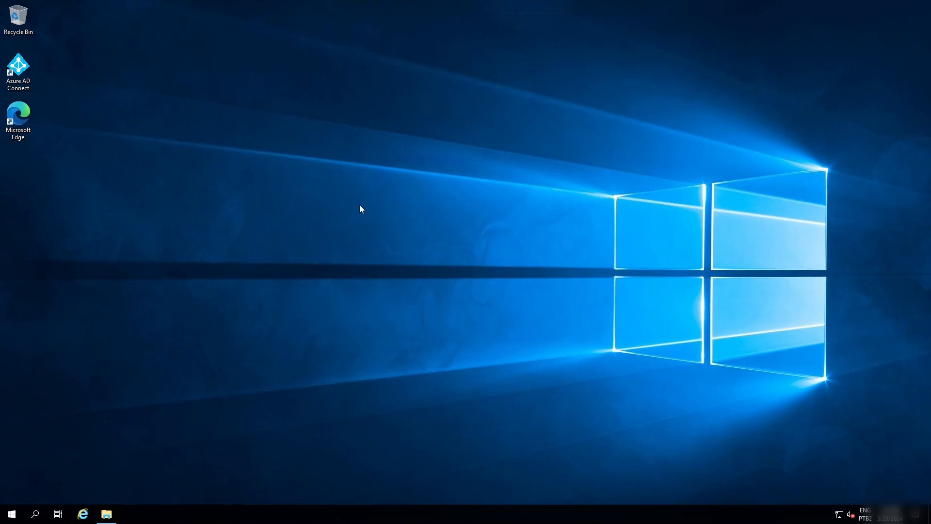
pyautogui.moveTo(376, 3)
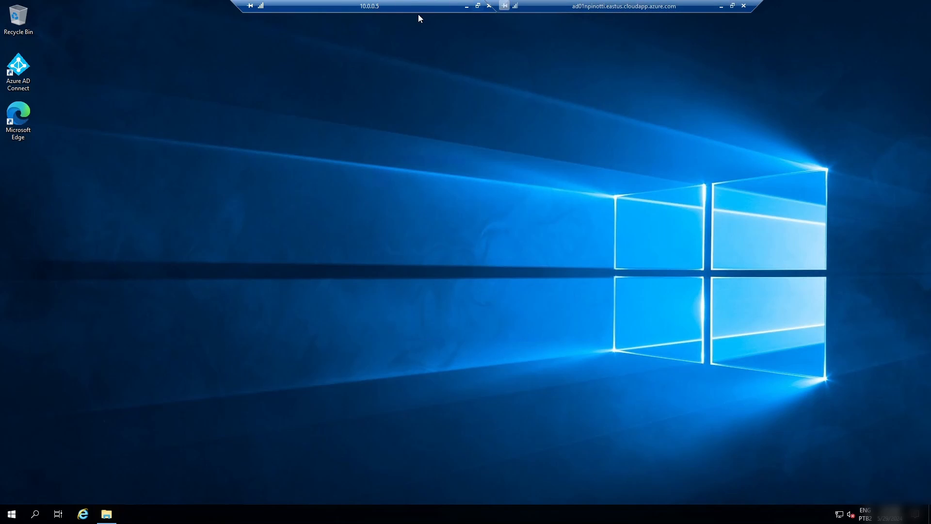
pyautogui.click(467, 6)
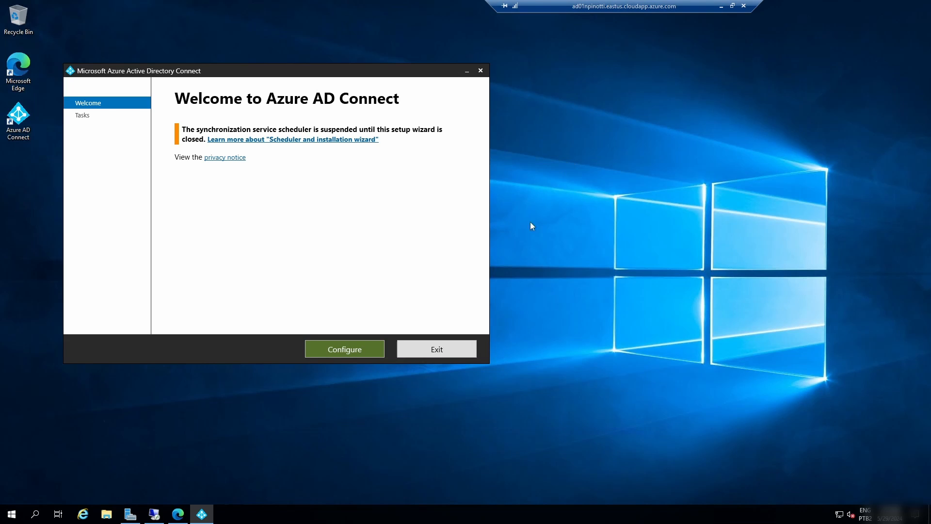
# Start the configuration in the Azure AD Connect wizard and continue with the Customize synchronization options task.
pyautogui.moveTo(265, 78); pyautogui.dragTo(401, 101)
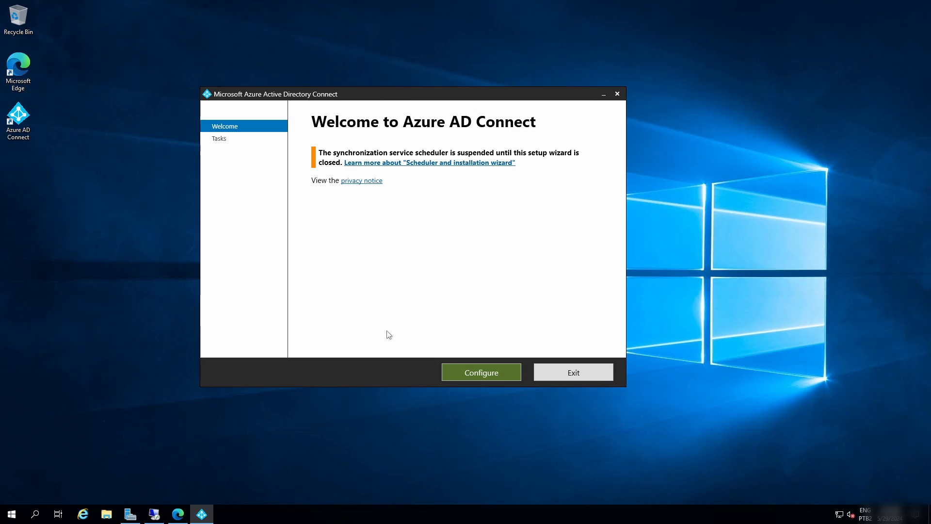
pyautogui.click(477, 373)
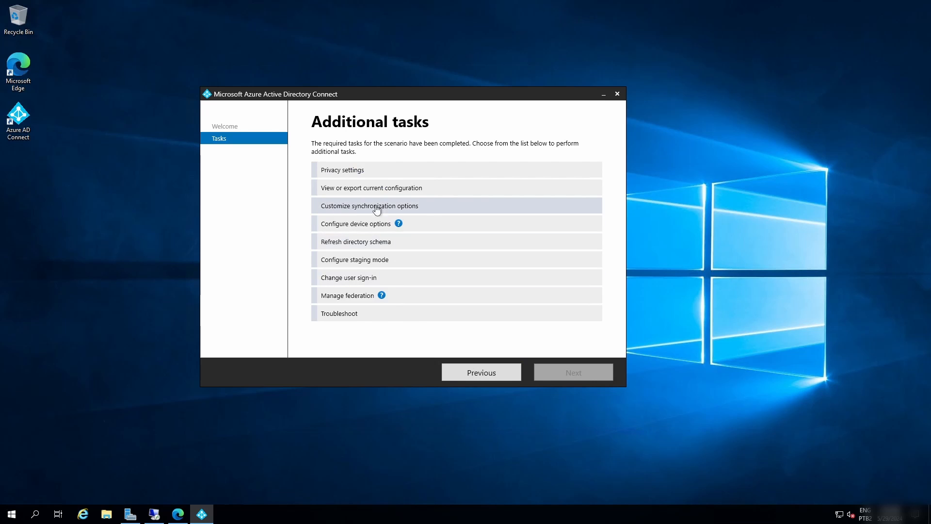
pyautogui.click(356, 211)
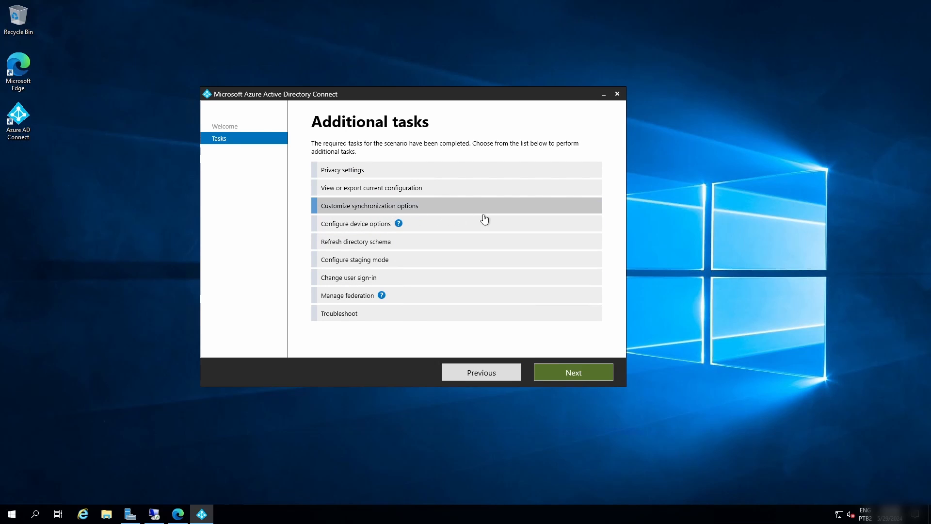
pyautogui.click(566, 370)
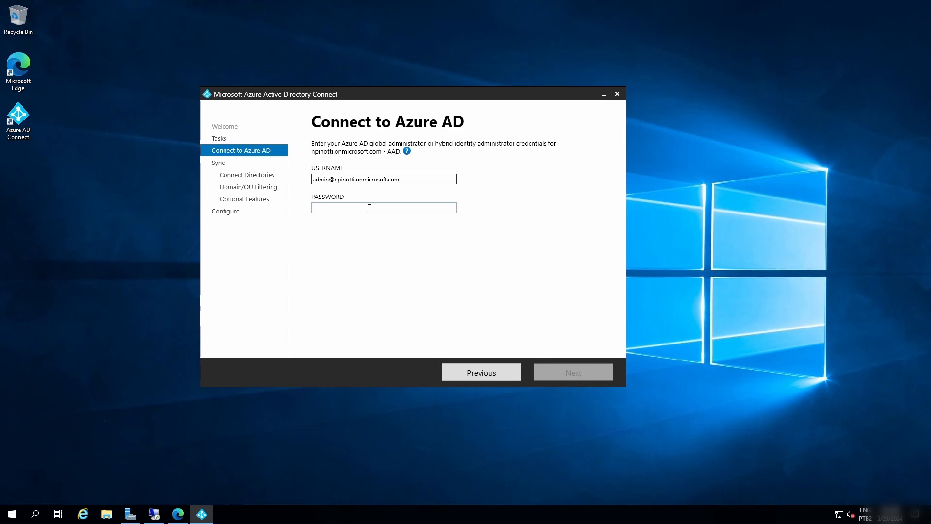
# Authenticate to Azure AD with the administrator account's password and continue past the configured directories to Domain and OU filtering.
pyautogui.hotkey('ctrl', 'v')
pyautogui.click(558, 370)
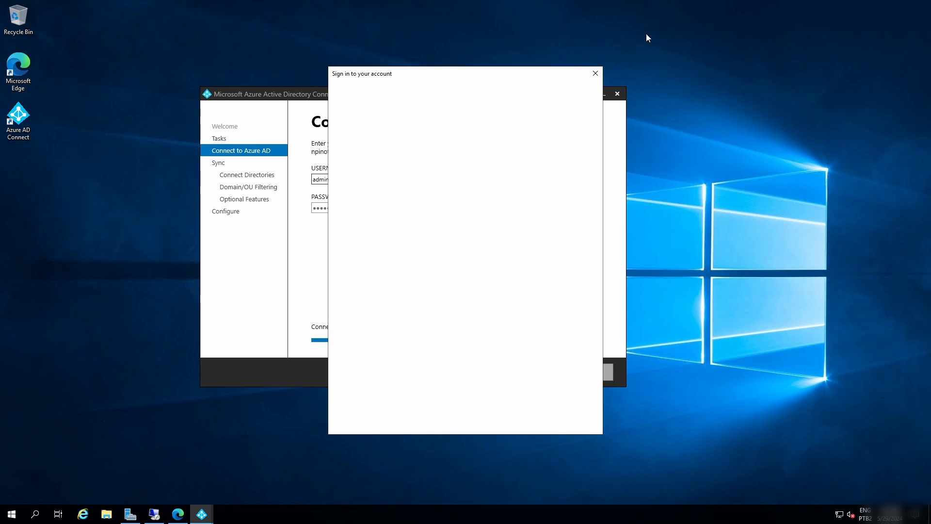
pyautogui.click(419, 211)
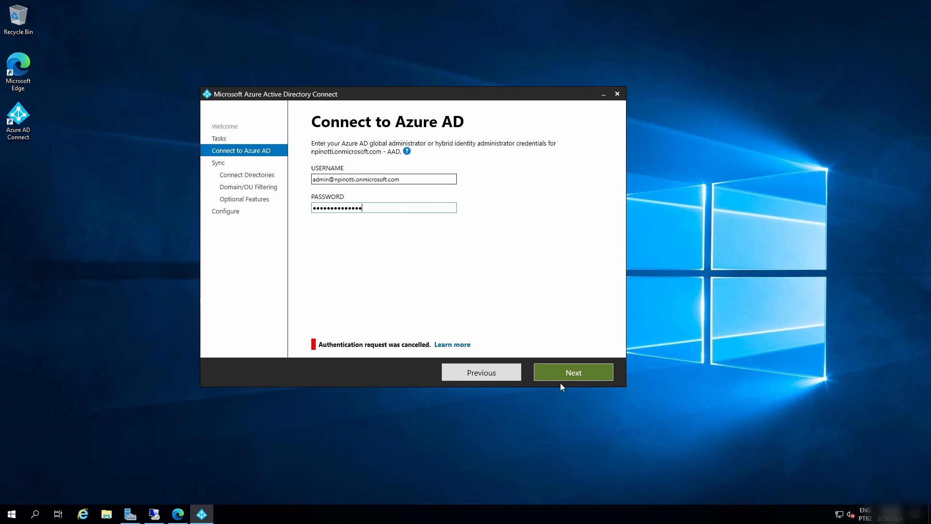
pyautogui.click(557, 370)
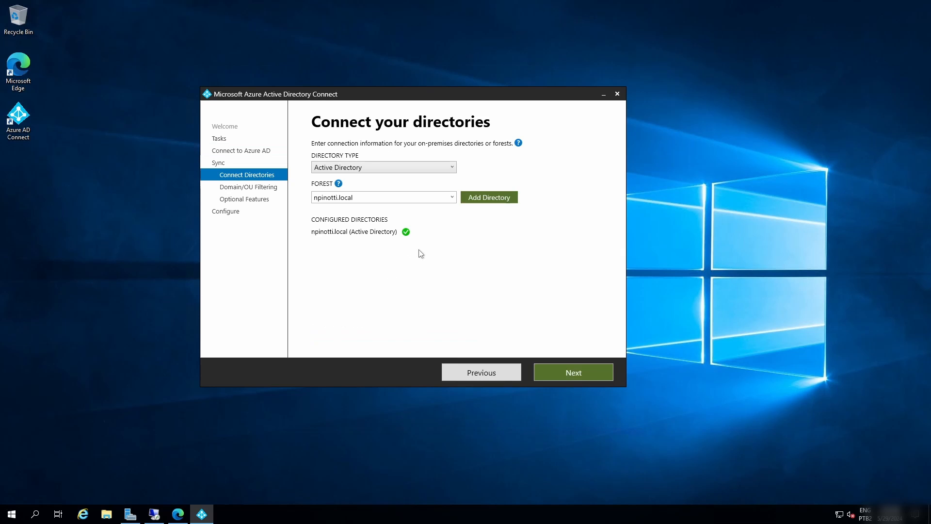
pyautogui.click(574, 373)
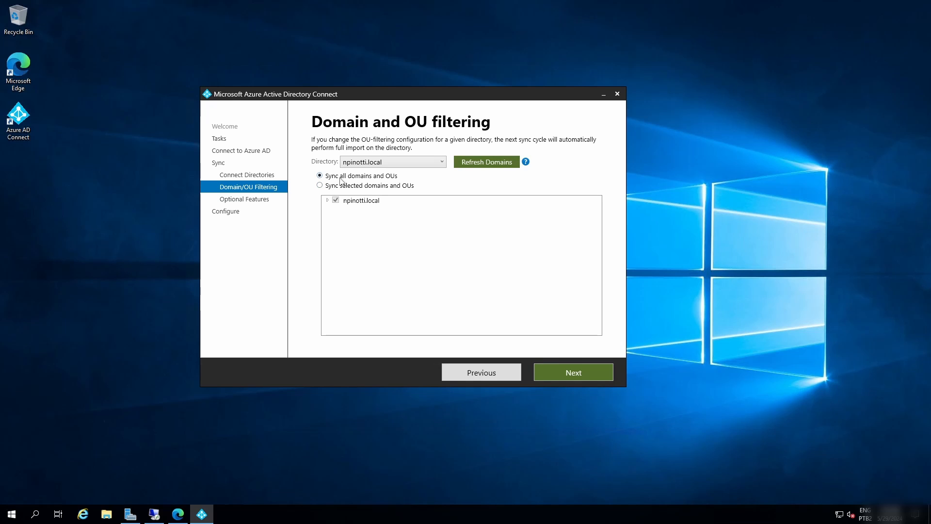
# Limit synchronization to selected domains and OUs, ticking EMPRESA and GRUPOS_CLOUD in the expanded local domain.
pyautogui.click(321, 185)
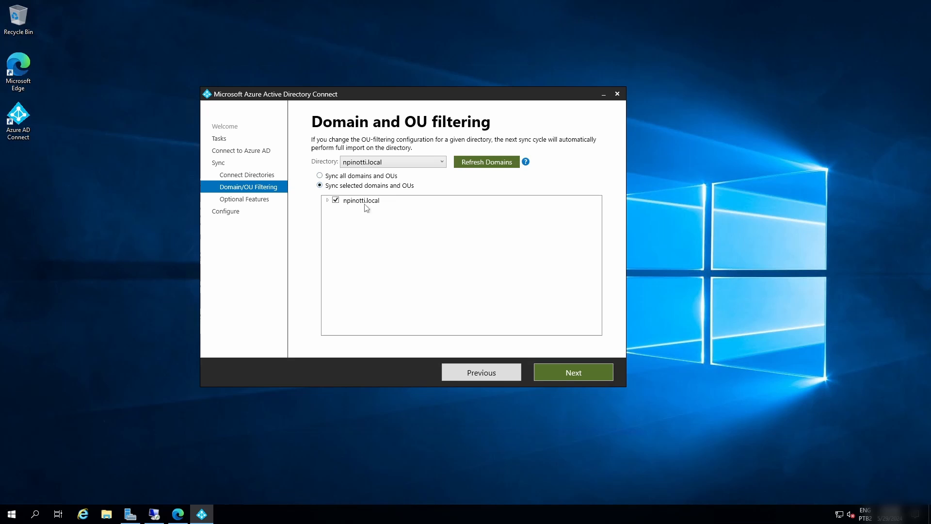
pyautogui.click(326, 200)
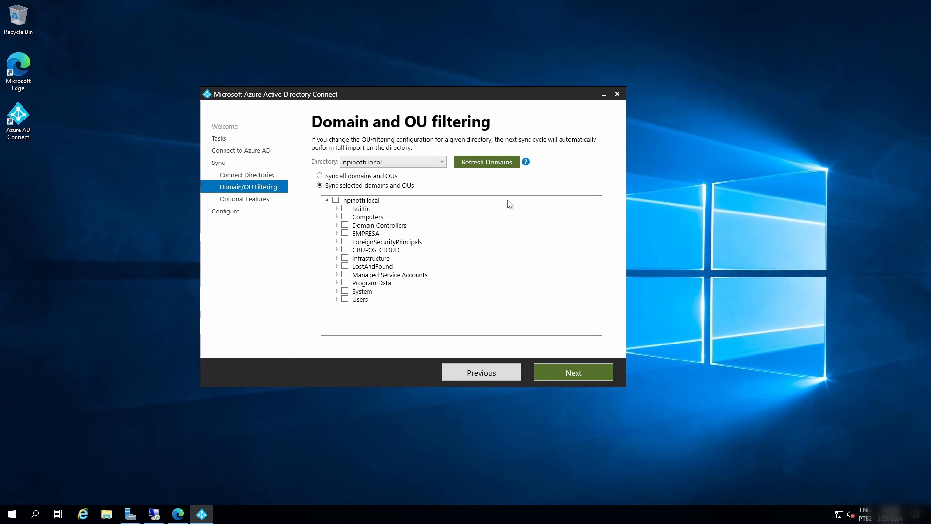
pyautogui.click(385, 176)
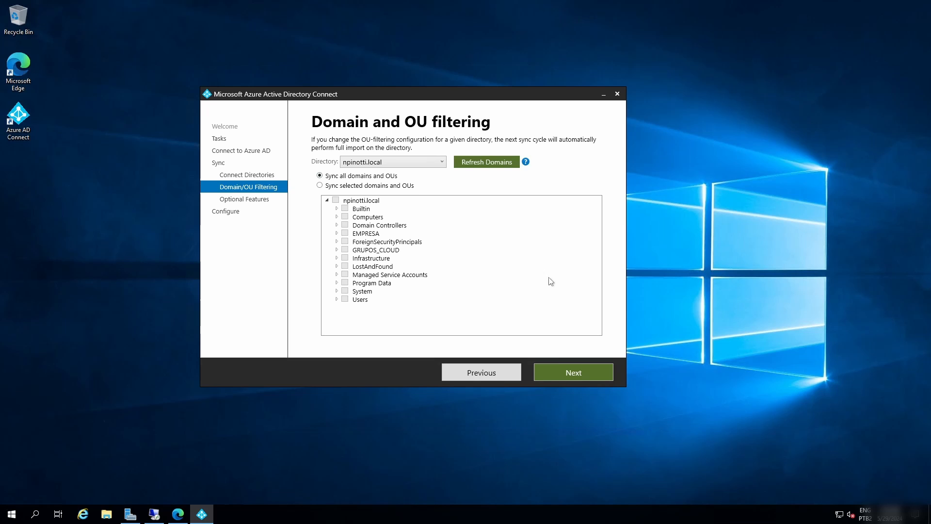
pyautogui.click(332, 186)
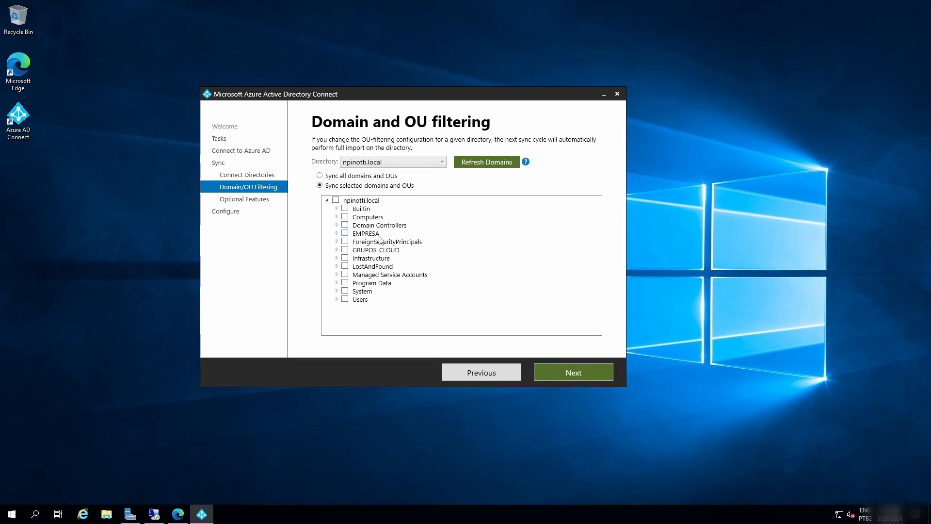
pyautogui.click(345, 233)
pyautogui.click(345, 250)
# Keep the wizard open and go back from Domain and OU filtering to the Additional tasks list.
pyautogui.click(621, 96)
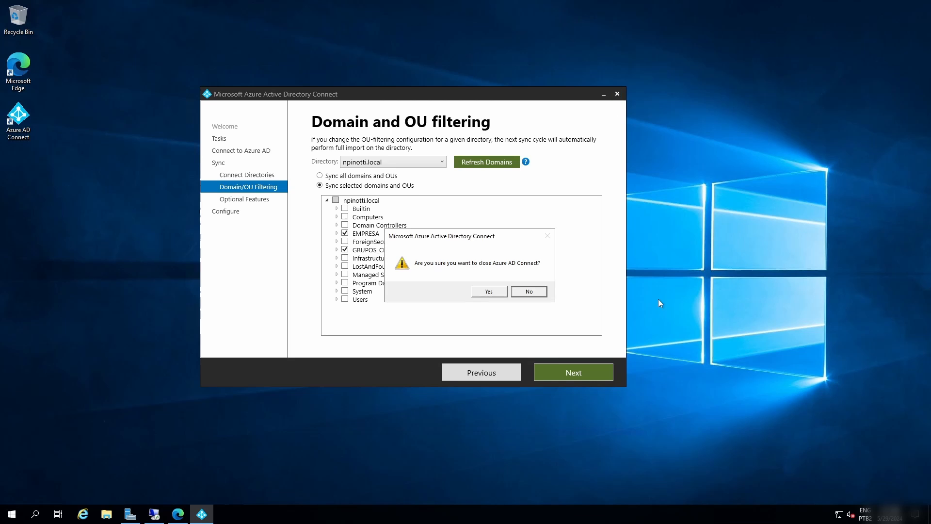
pyautogui.click(522, 296)
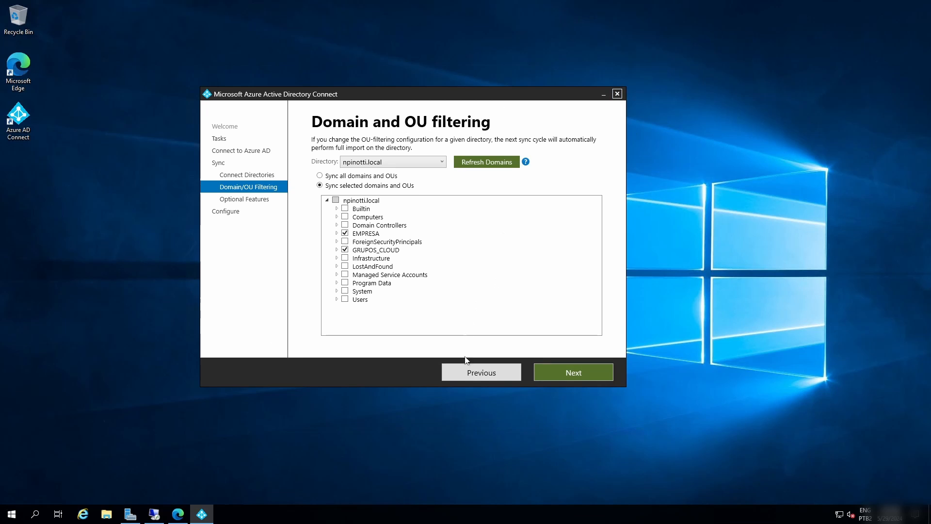
pyautogui.click(484, 379)
pyautogui.click(470, 372)
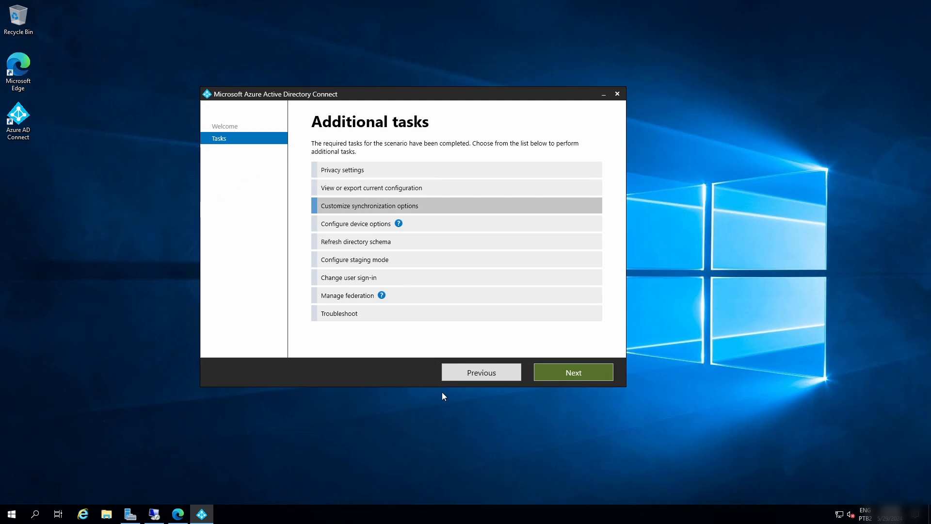
# Proceed with the View or export current configuration task in the wizard.
pyautogui.moveTo(391, 108); pyautogui.dragTo(356, 103)
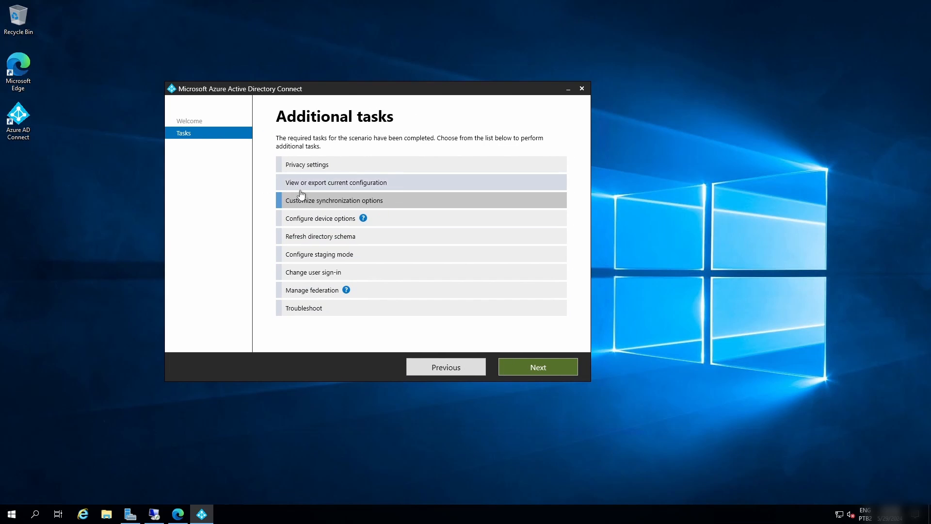
pyautogui.click(342, 186)
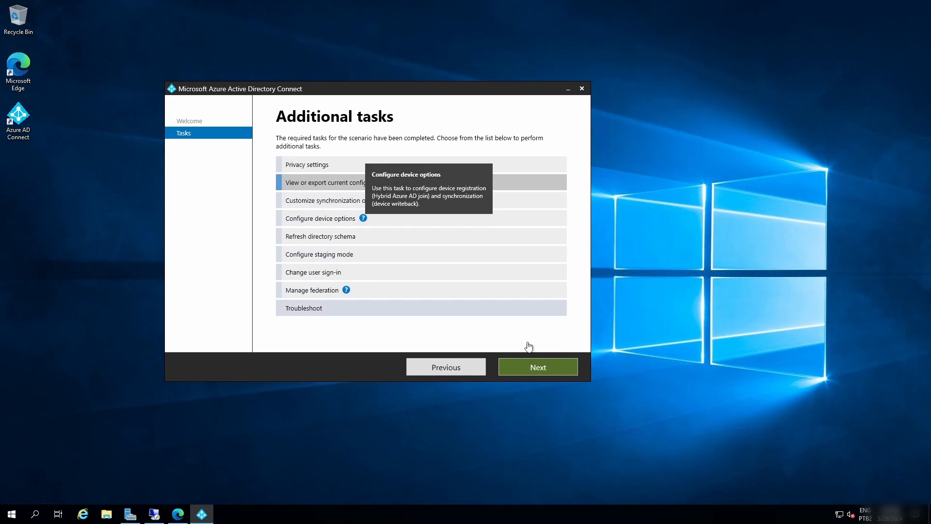
pyautogui.click(536, 368)
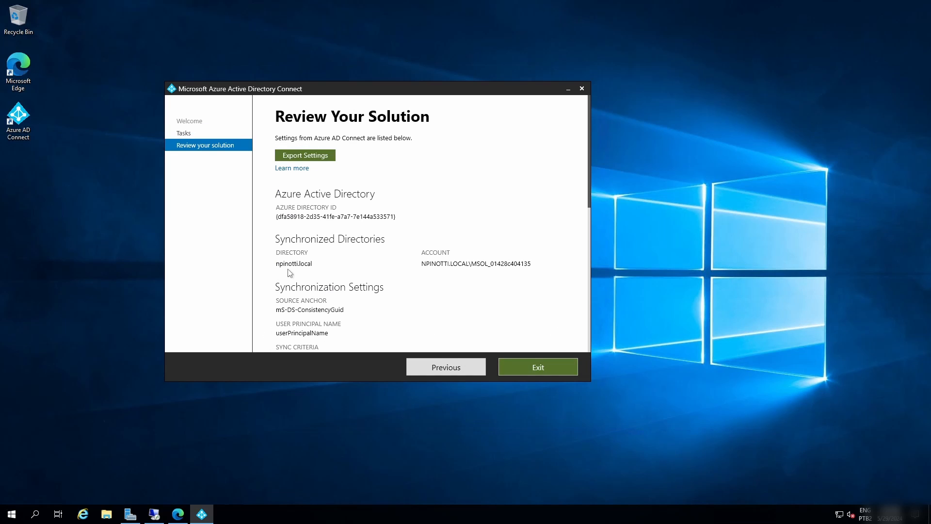
# Export the Azure AD Connect settings to the Desktop as ADConnect-PRD.json and exit the wizard.
pyautogui.click(309, 156)
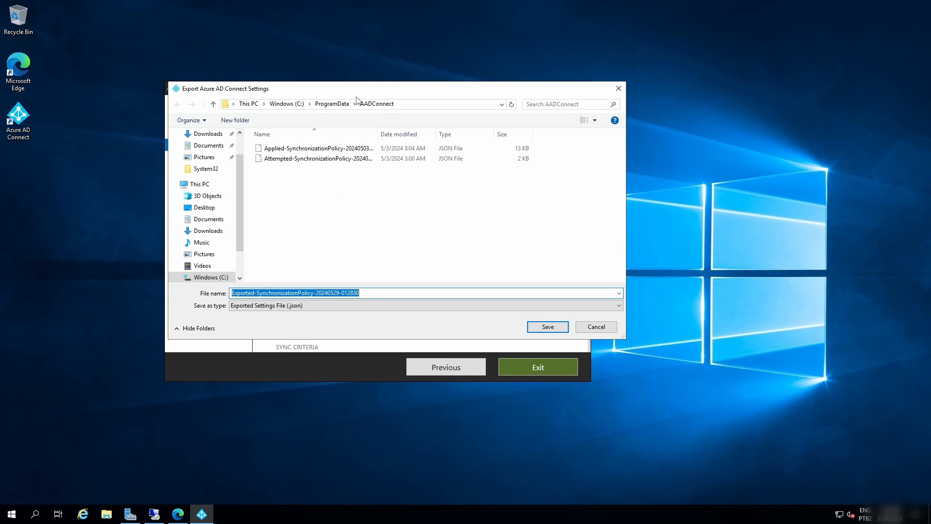
pyautogui.moveTo(342, 88); pyautogui.dragTo(403, 113)
pyautogui.click(280, 231)
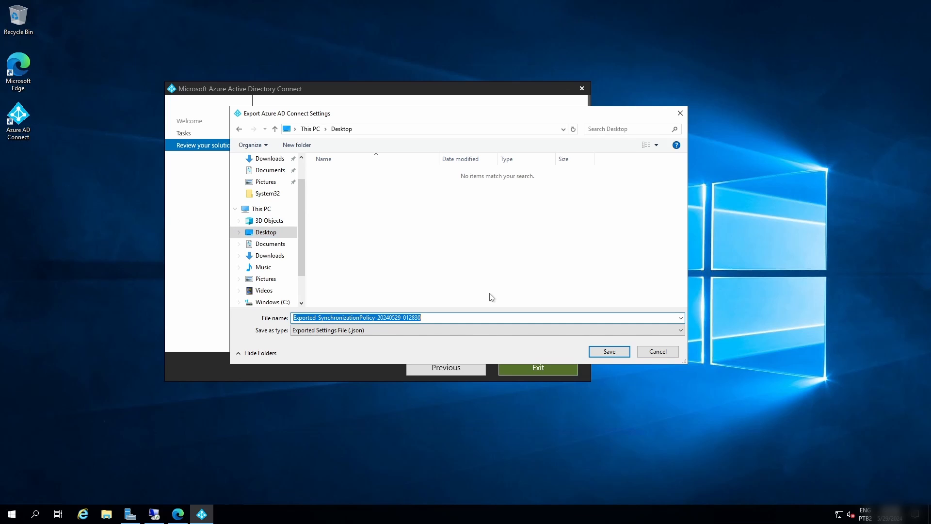
pyautogui.write('ADConnect-PRD')
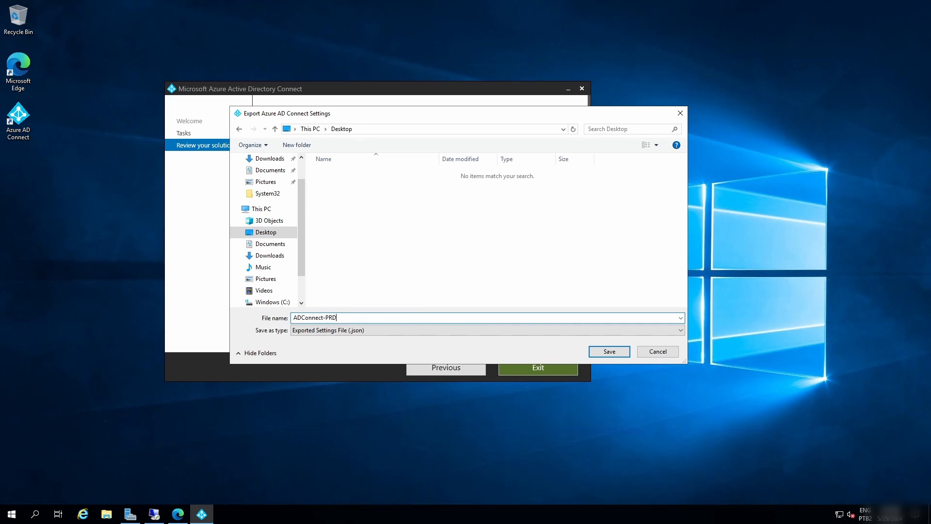
pyautogui.press('Return')
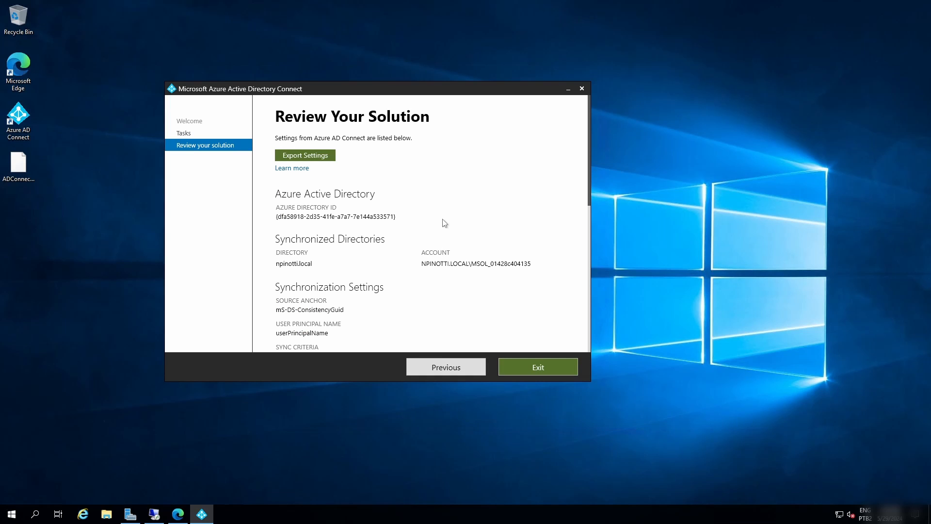
pyautogui.click(541, 371)
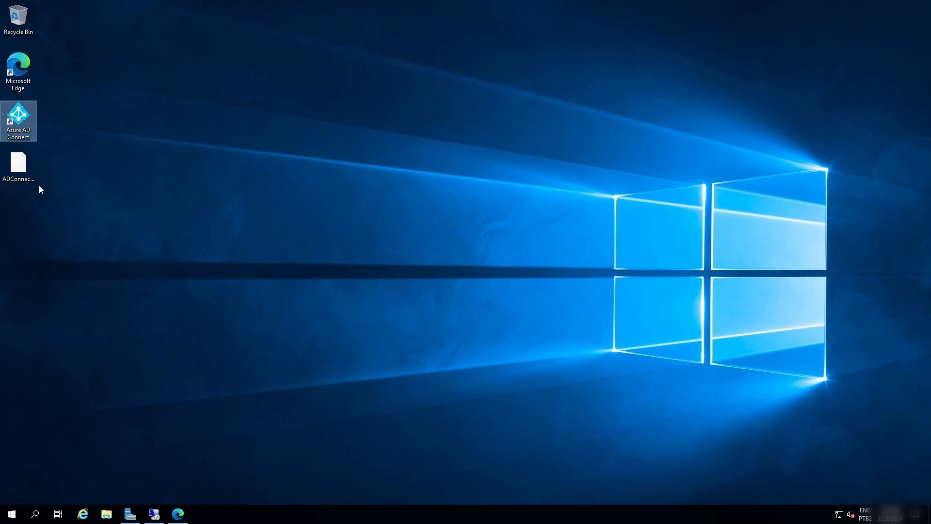
# Open ADConnect-PRD.json from the Desktop in Notepad, without making it the default app for .json files.
pyautogui.click(24, 172)
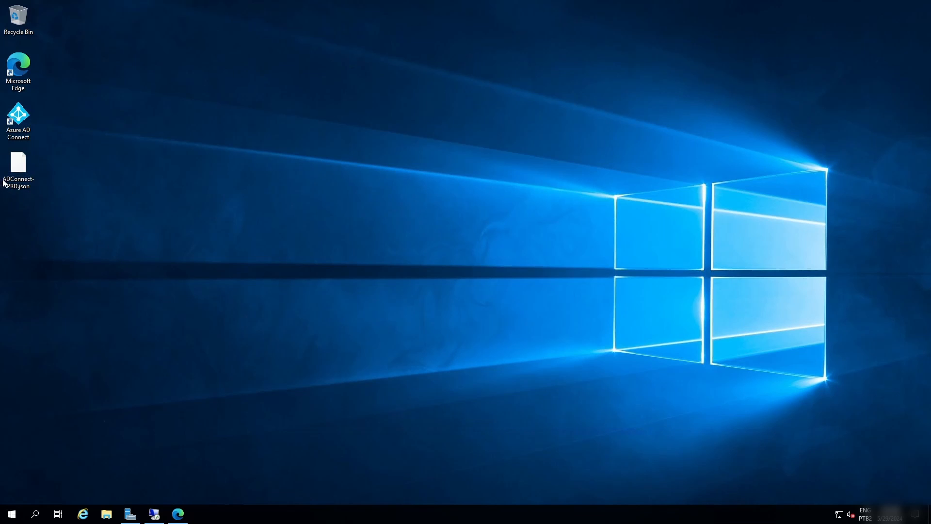
pyautogui.rightClick(20, 170)
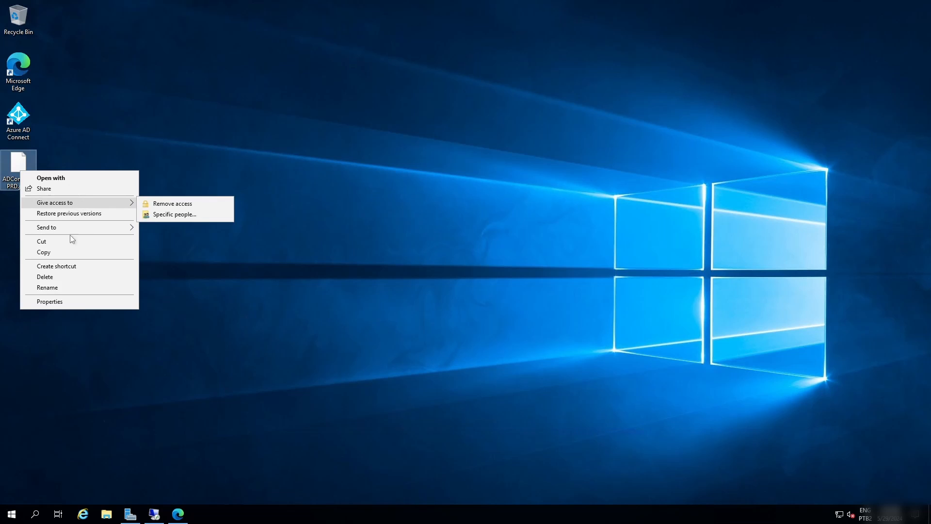
pyautogui.moveTo(72, 227)
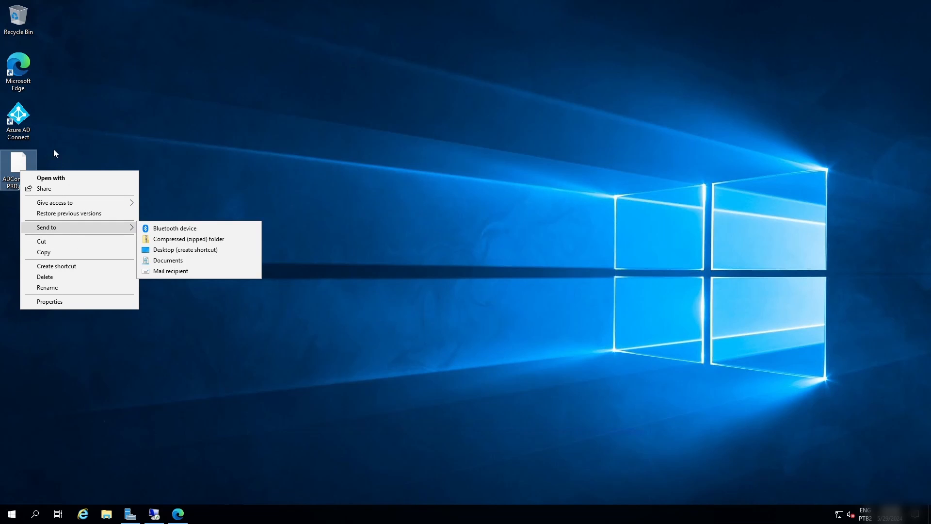
pyautogui.click(53, 178)
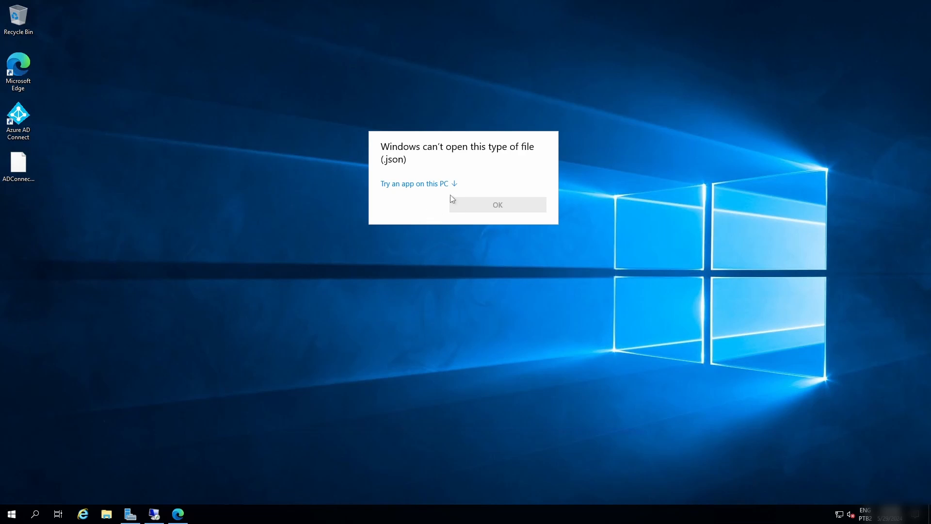
pyautogui.click(442, 184)
pyautogui.click(449, 217)
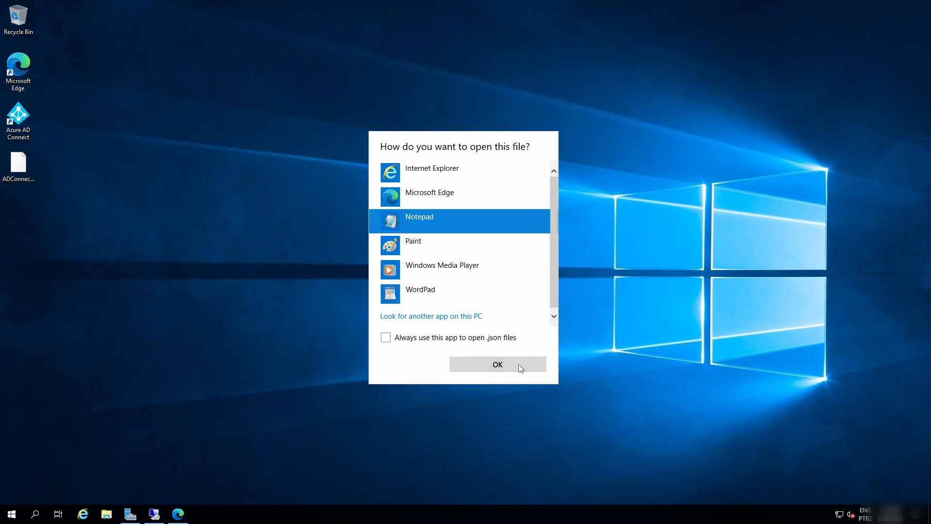
pyautogui.click(519, 365)
# Examine the synchronization rule entries in the exported JSON file and close it.
pyautogui.scroll(-10, 296, 256)
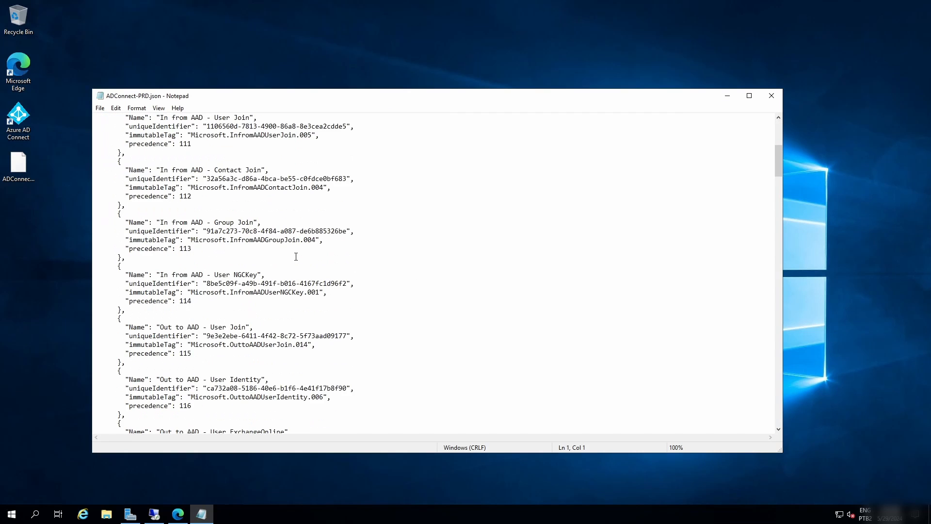
pyautogui.scroll(-8, 296, 256)
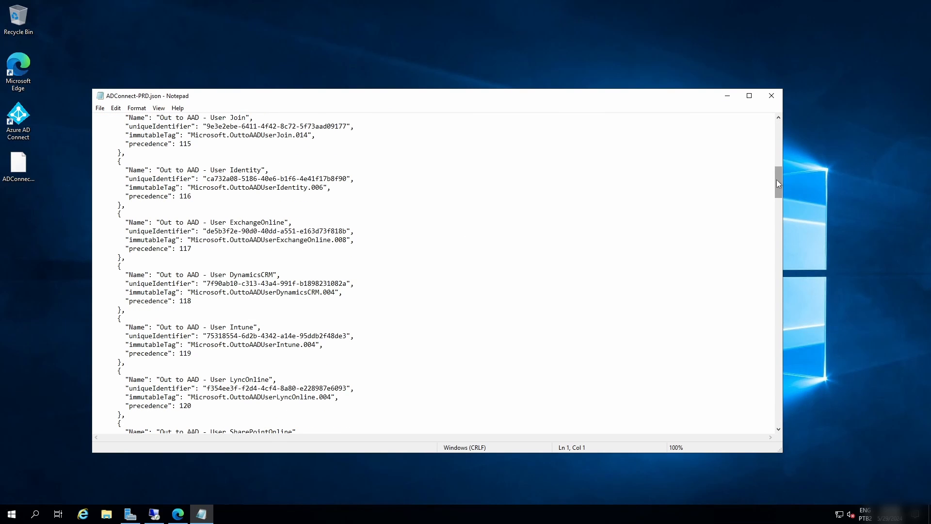
pyautogui.scroll(-20, 776, 209)
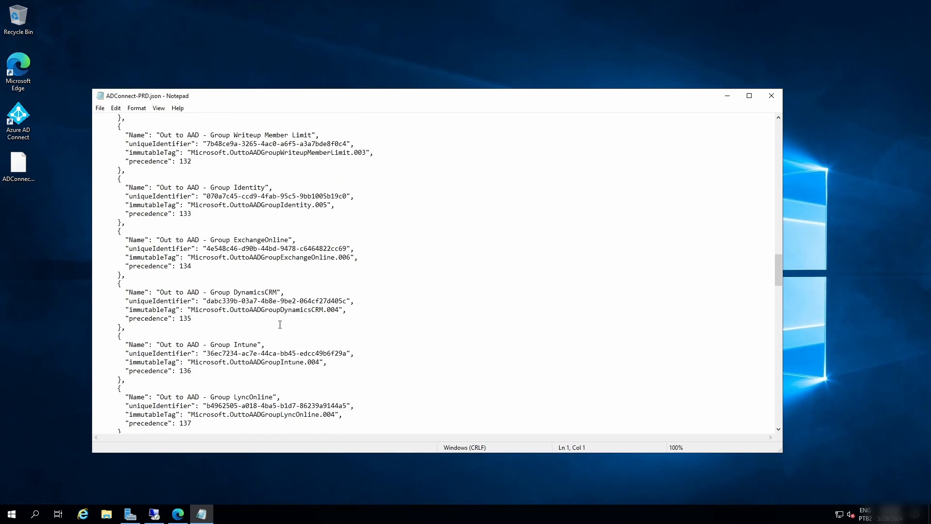
pyautogui.click(771, 96)
# Switch to Windows PowerShell, running it as administrator, and move its window toward the middle of the desktop.
pyautogui.click(18, 509)
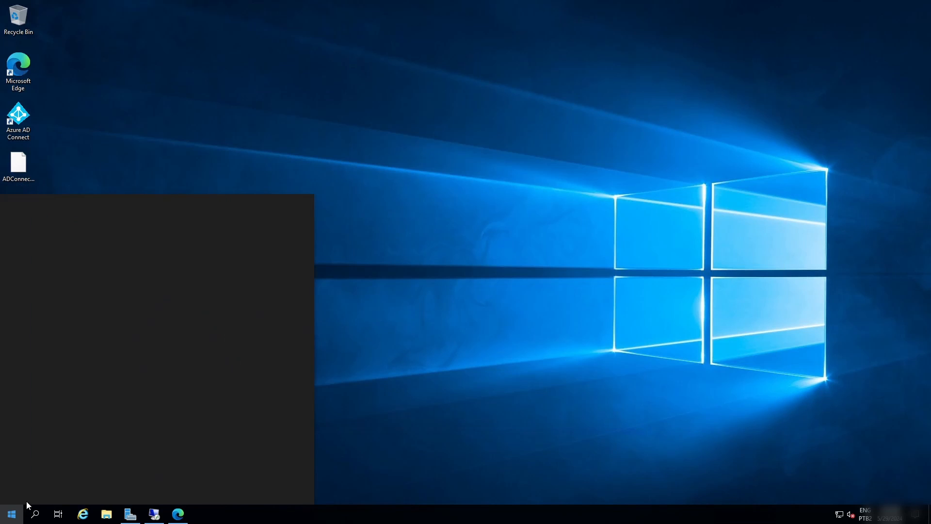
pyautogui.rightClick(245, 236)
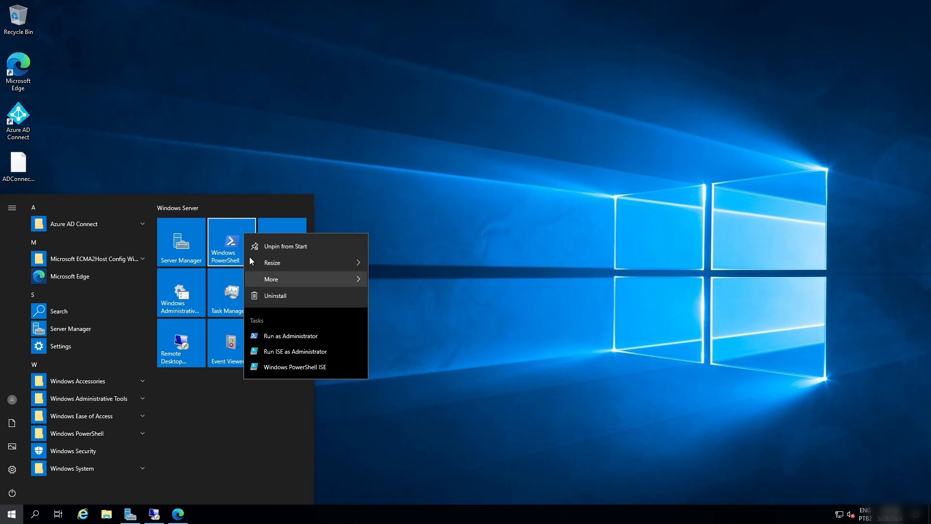
pyautogui.moveTo(298, 277)
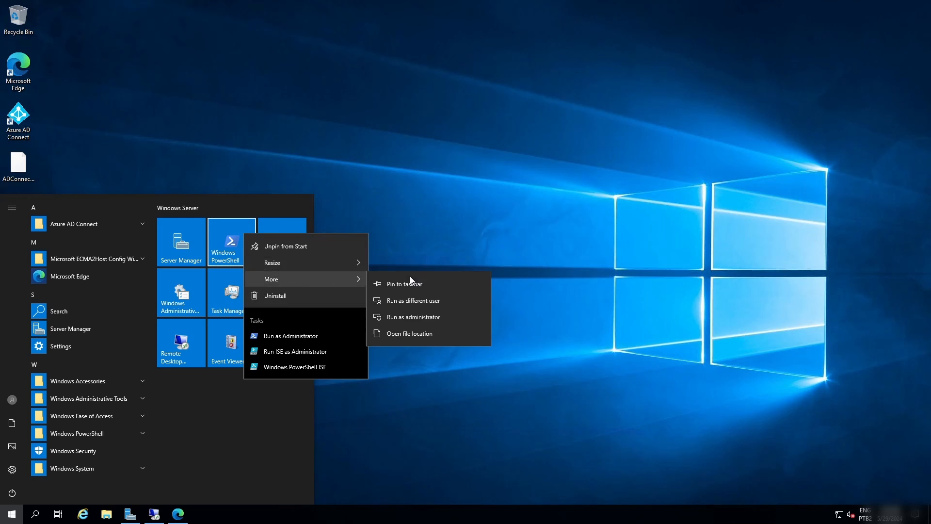
pyautogui.click(436, 321)
pyautogui.moveTo(293, 111); pyautogui.dragTo(372, 127)
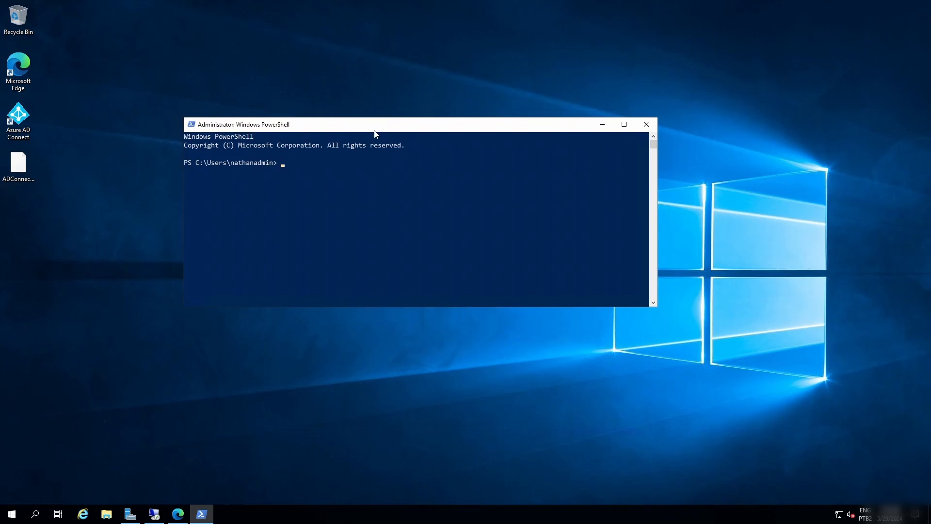
# Export the sync server configuration by running Get-ADSyncServerConfiguration -Path C:\temp\ADConnect-PRD_PS.
pyautogui.write('Get-')
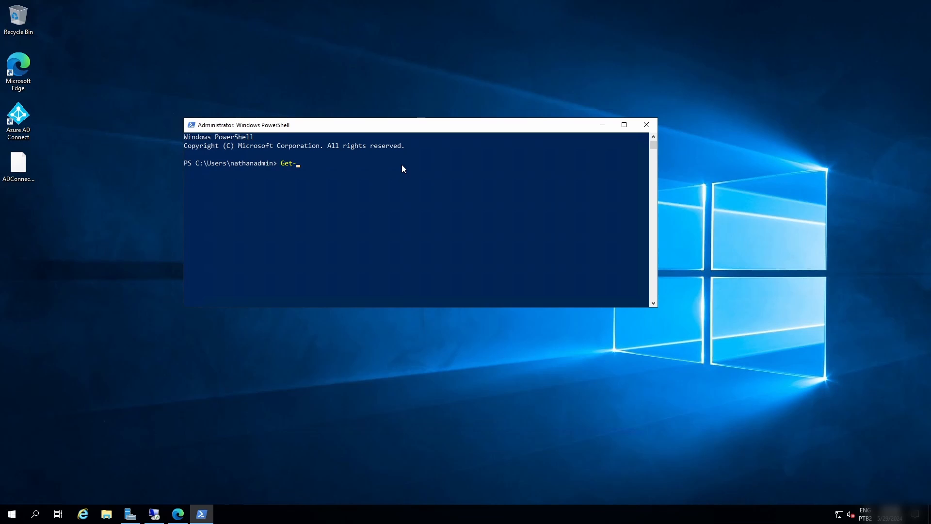
pyautogui.write('ADSyncSer')
pyautogui.press('Tab')
pyautogui.write('-Path')
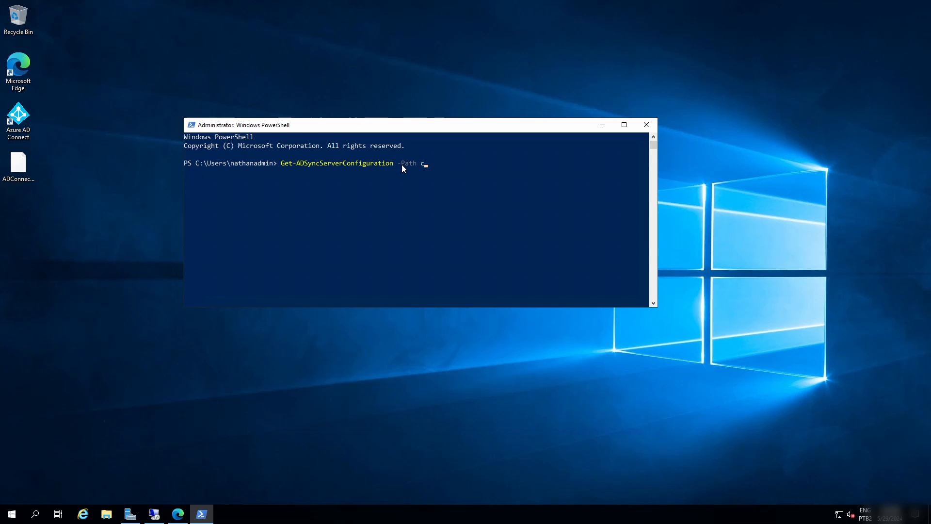
pyautogui.write(' C:\temp\\')
pyautogui.press('BackSpace')
pyautogui.write('ADConnect-PRD')
pyautogui.write('PS')
pyautogui.press('Left')
pyautogui.press('Left')
pyautogui.write('_')
pyautogui.press('Return')
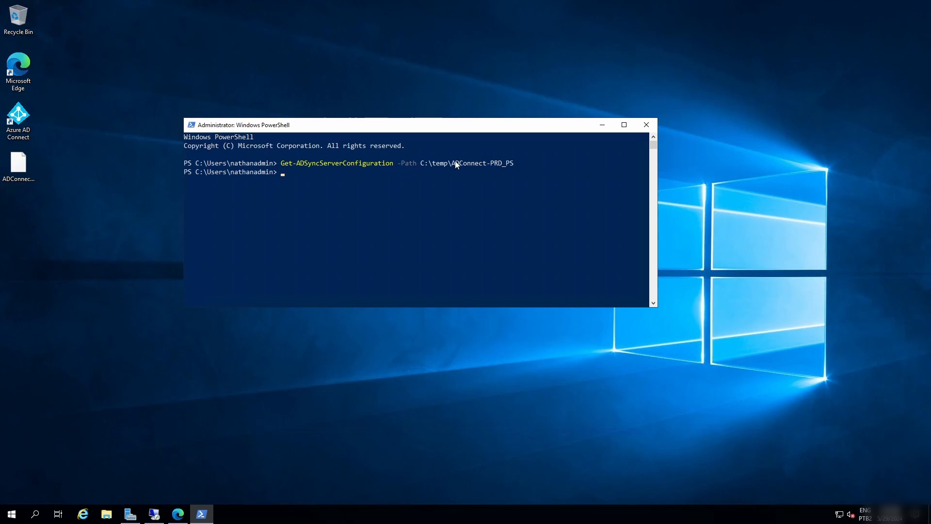
# Open the ADConnect-PRD_PS export folder in C:\temp and arrange its window beside the PowerShell window.
pyautogui.moveTo(421, 167); pyautogui.dragTo(435, 154)
pyautogui.press('super+r')
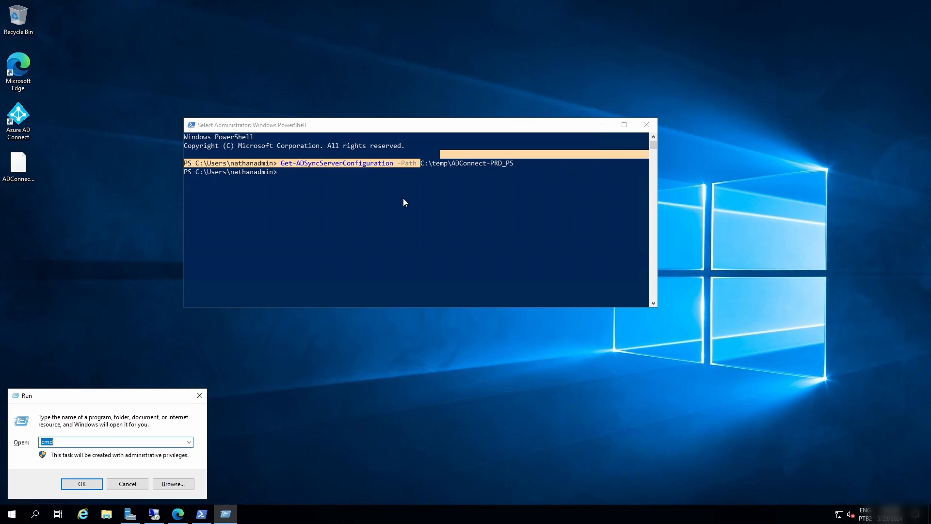
pyautogui.write('c:\temp')
pyautogui.press('Return')
pyautogui.doubleClick(374, 170)
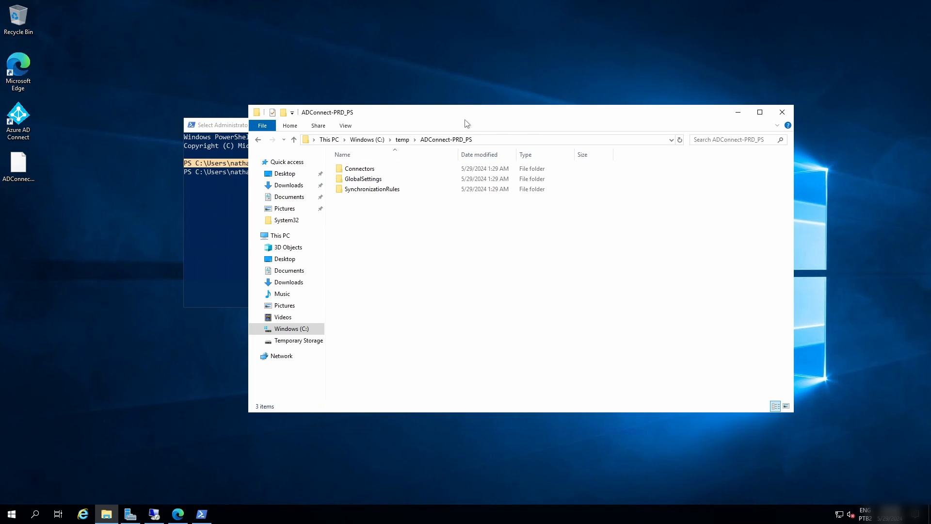
pyautogui.moveTo(504, 109); pyautogui.dragTo(605, 105)
pyautogui.moveTo(321, 126); pyautogui.dragTo(257, 137)
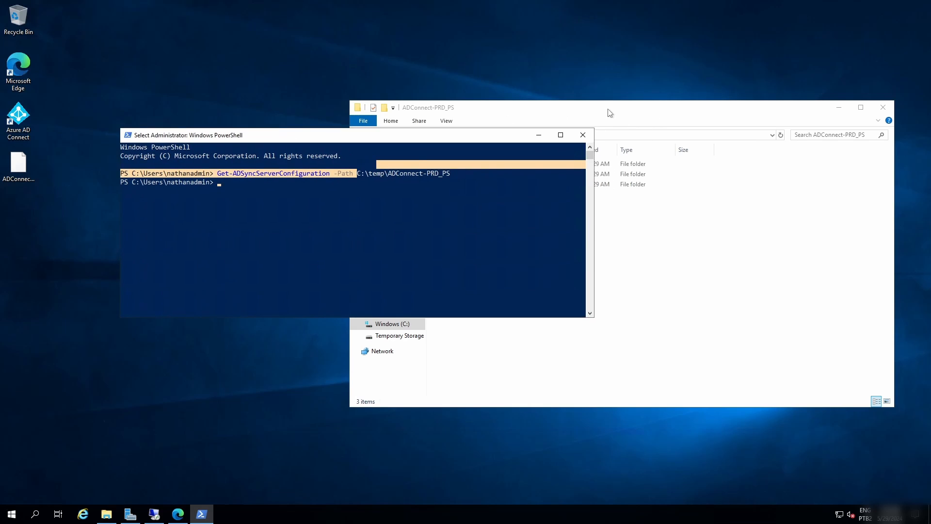
pyautogui.click(610, 113)
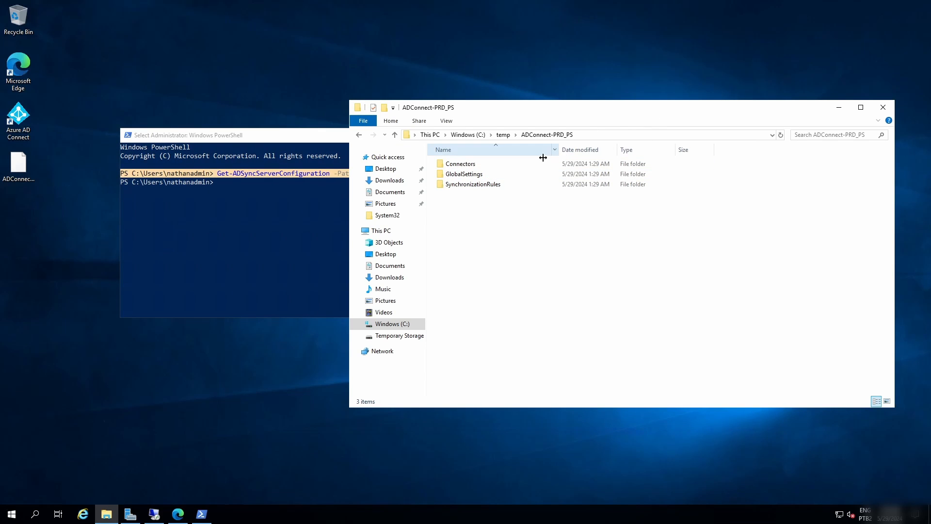
# Examine the exported files in the Connectors, GlobalSettings and SynchronizationRules folders, widening the Name column, and close File Explorer.
pyautogui.doubleClick(487, 164)
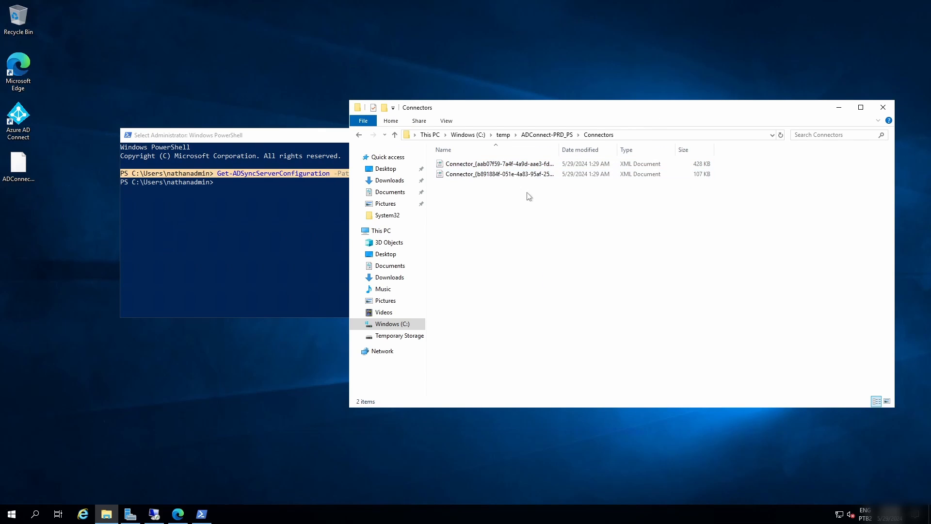
pyautogui.hotkey('alt', 'Up')
pyautogui.doubleClick(500, 175)
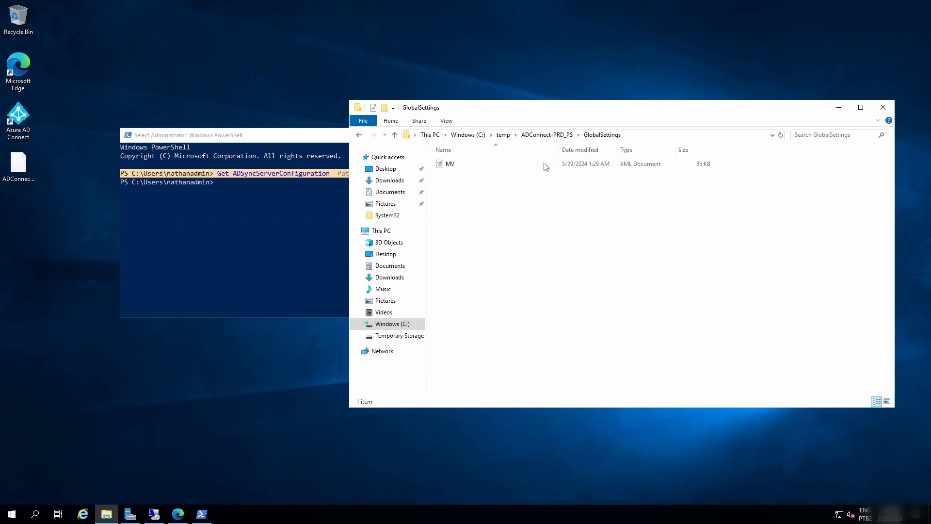
pyautogui.hotkey('alt', 'Up')
pyautogui.doubleClick(544, 186)
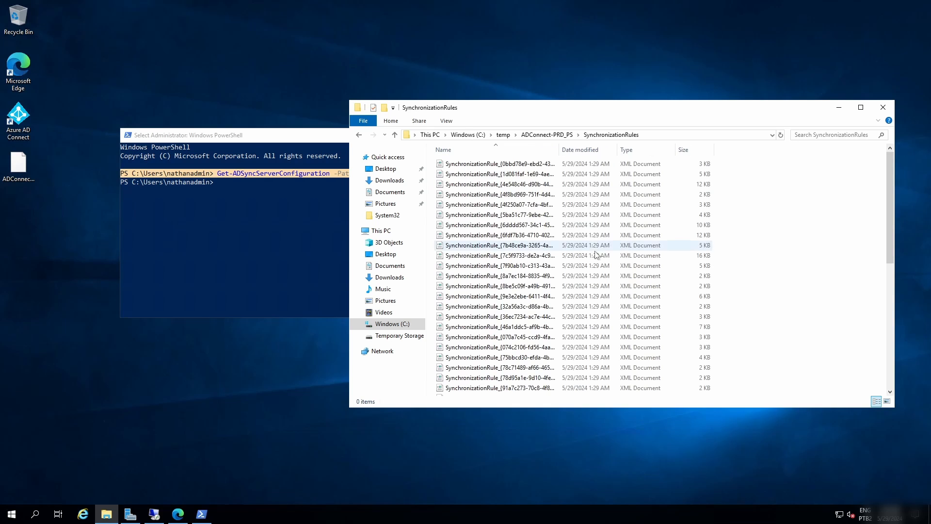
pyautogui.moveTo(559, 150); pyautogui.dragTo(691, 150)
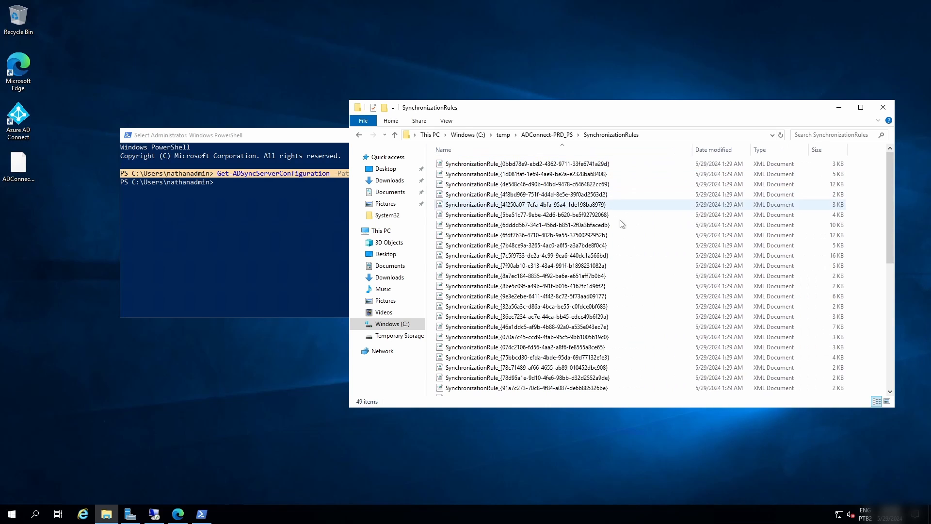
pyautogui.scroll(-2, 622, 224)
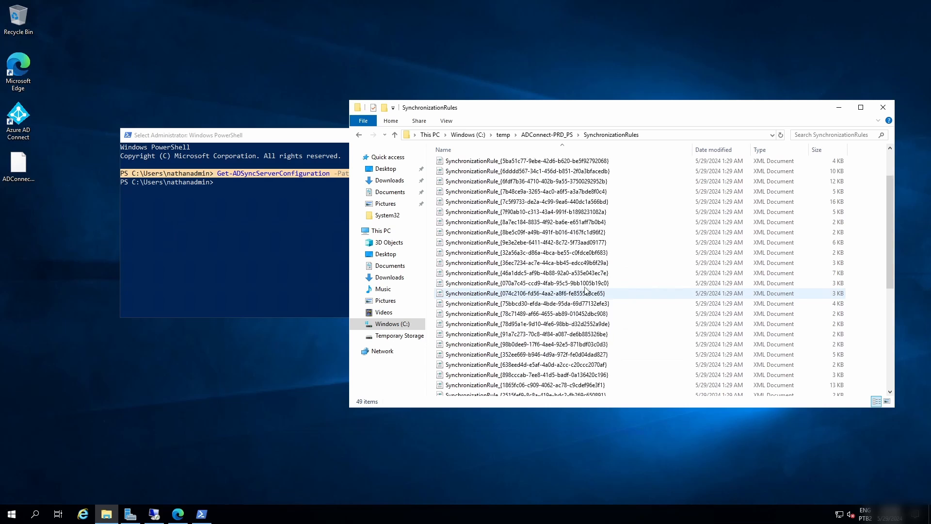
pyautogui.scroll(2, 585, 290)
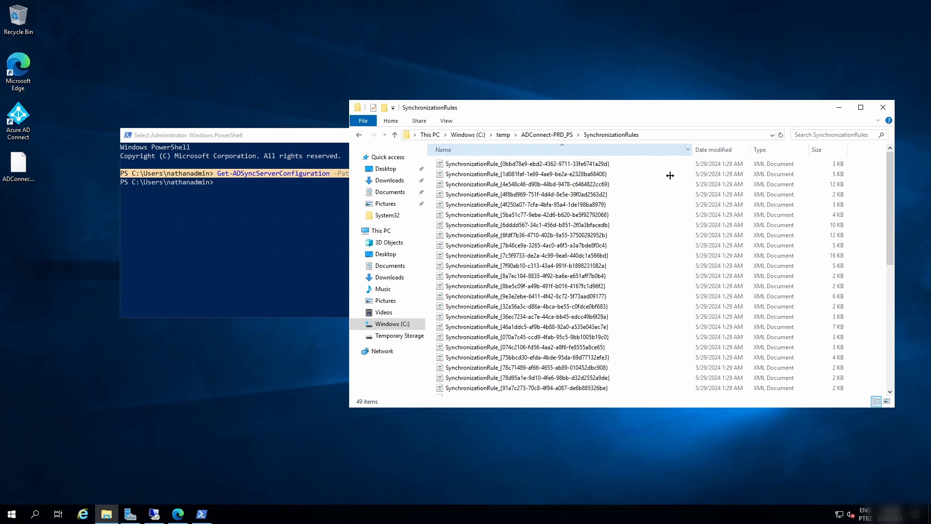
pyautogui.click(883, 107)
pyautogui.click(335, 216)
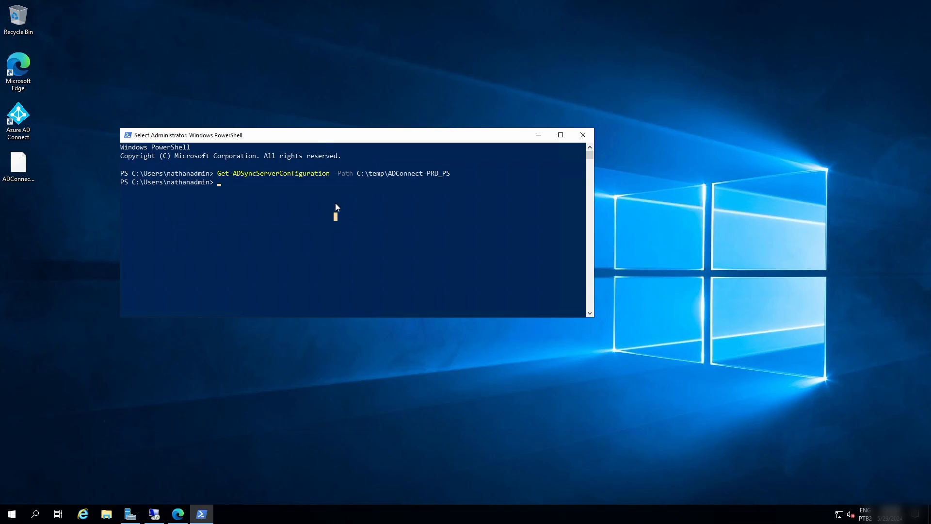
pyautogui.moveTo(325, 140); pyautogui.dragTo(407, 162)
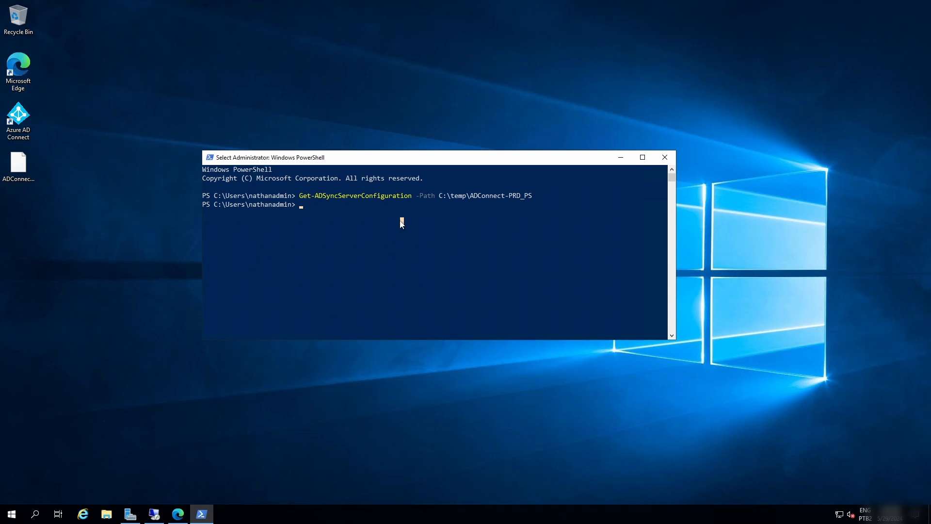
pyautogui.click(20, 167)
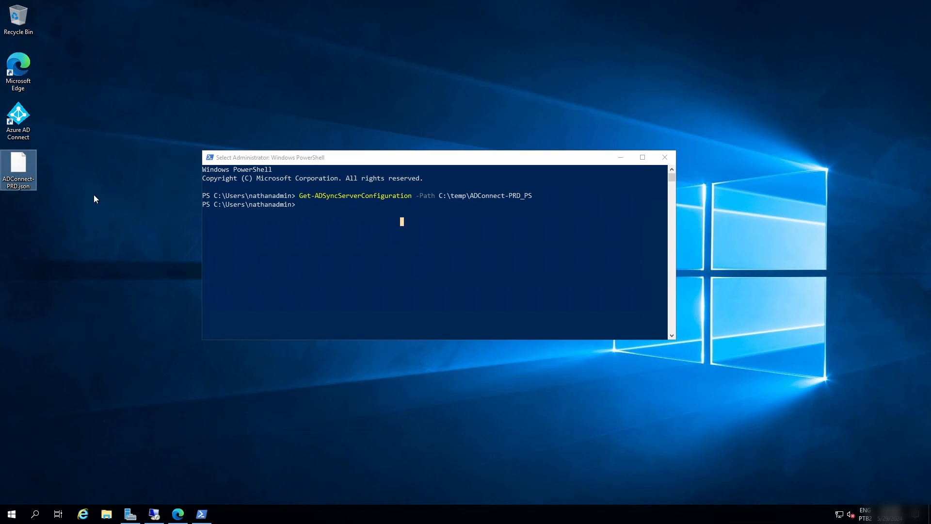
pyautogui.click(138, 357)
# Open the %programdata% folder and go into its AADConnect subfolder.
pyautogui.press('super+r')
pyautogui.write('%')
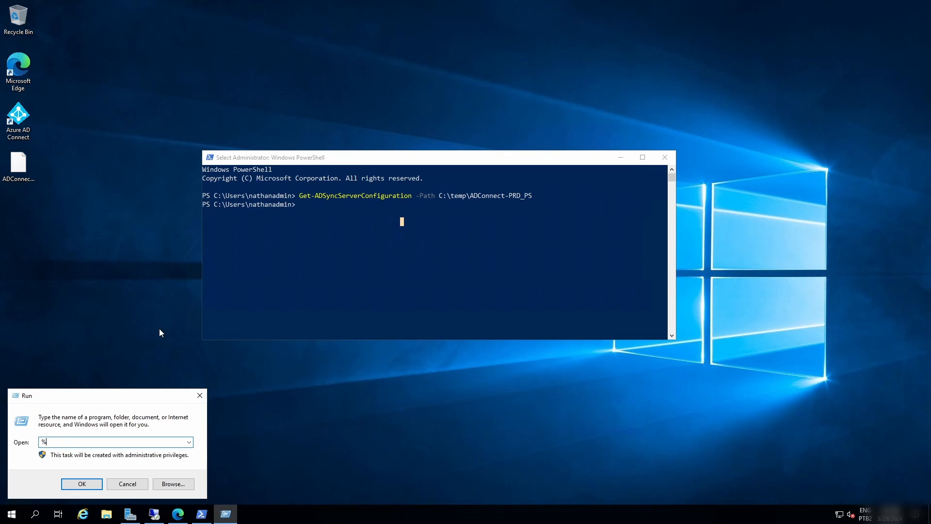
pyautogui.write('programdata%')
pyautogui.press('Return')
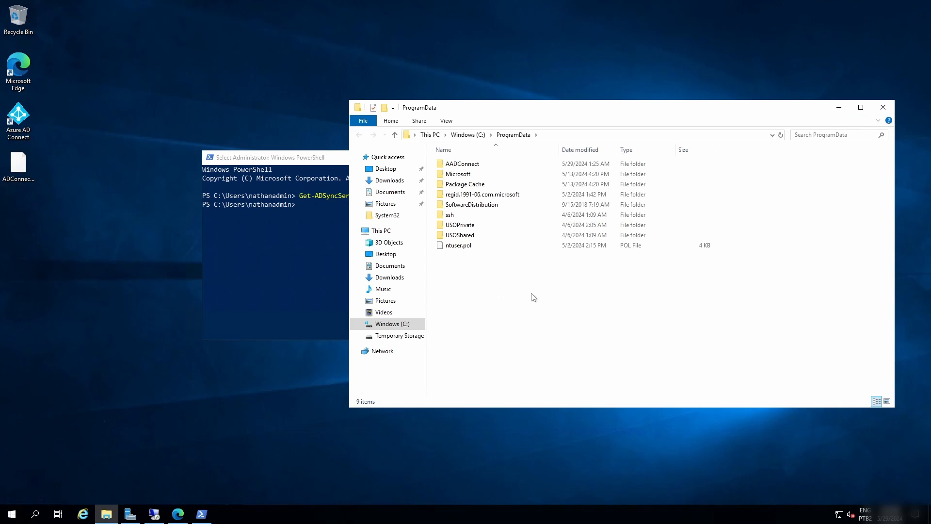
pyautogui.click(517, 99)
pyautogui.doubleClick(469, 167)
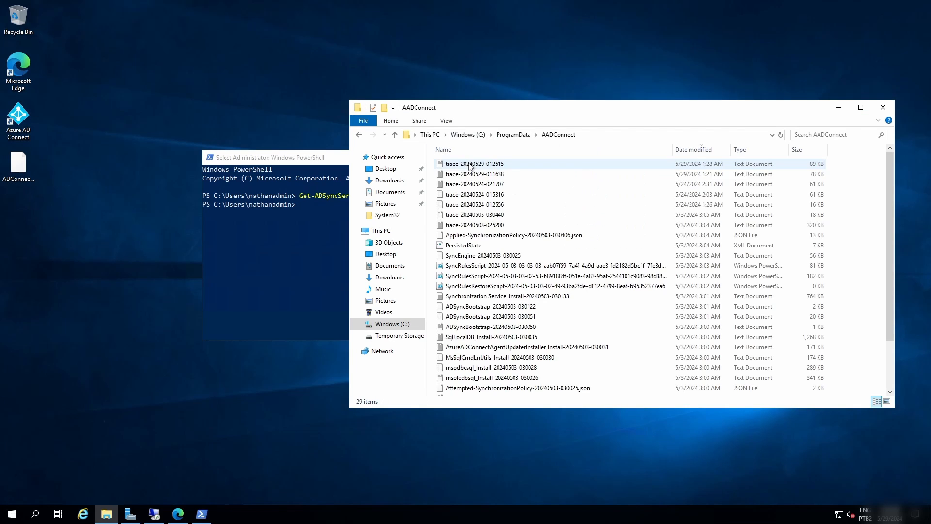
# Locate the Applied-SynchronizationPolicy JSON file in the AADConnect folder and look through the remaining files, leaving its name unedited.
pyautogui.click(630, 235)
pyautogui.rightClick(572, 234)
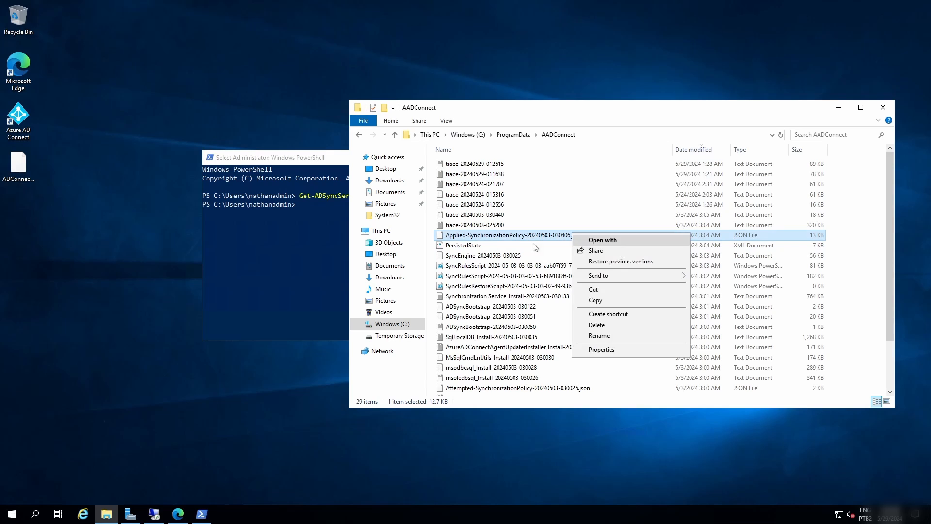
pyautogui.click(500, 237)
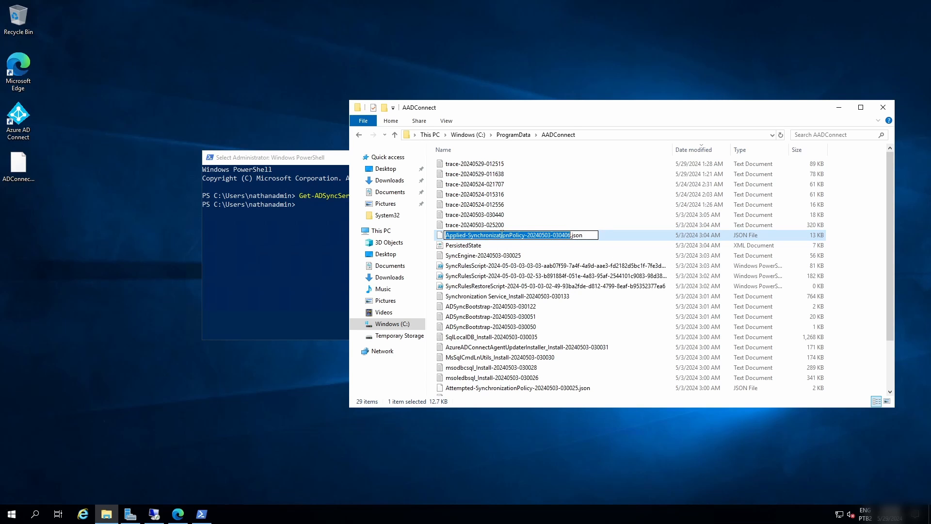
pyautogui.press('Escape')
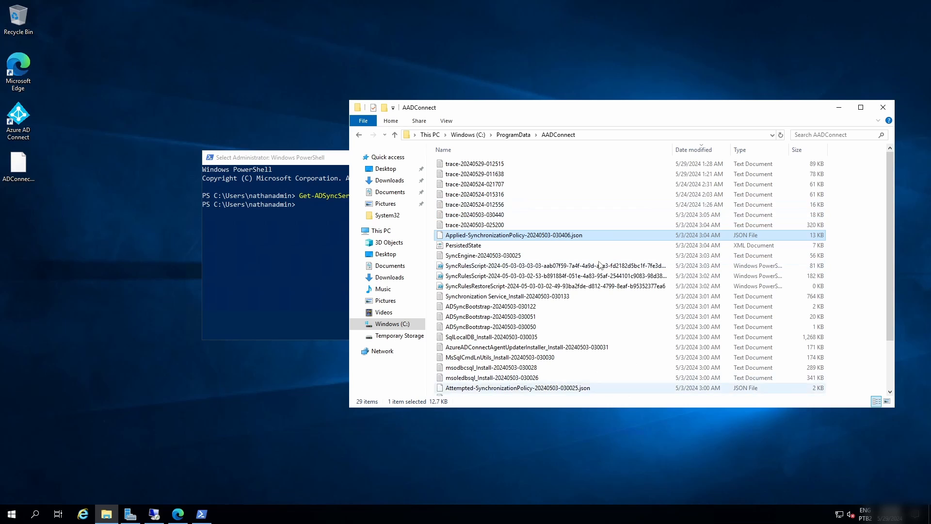
pyautogui.scroll(-2, 569, 236)
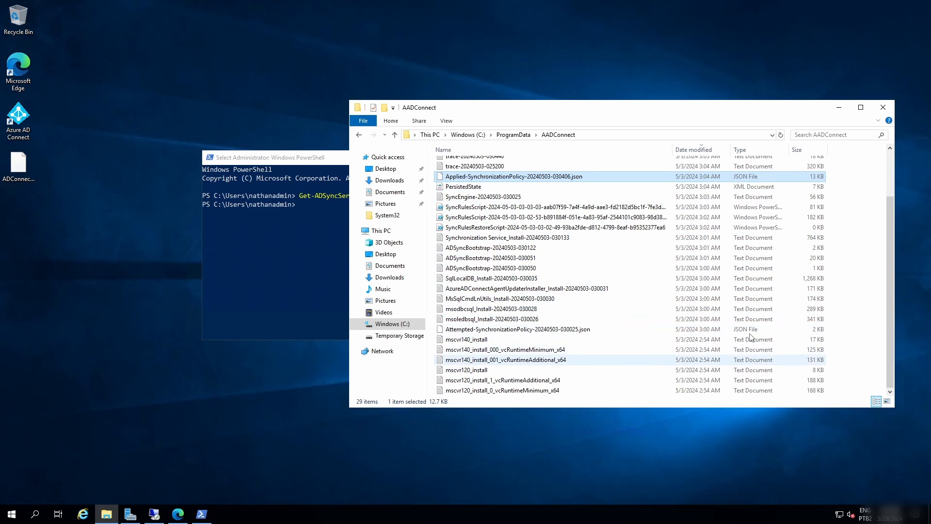
pyautogui.scroll(2, 756, 361)
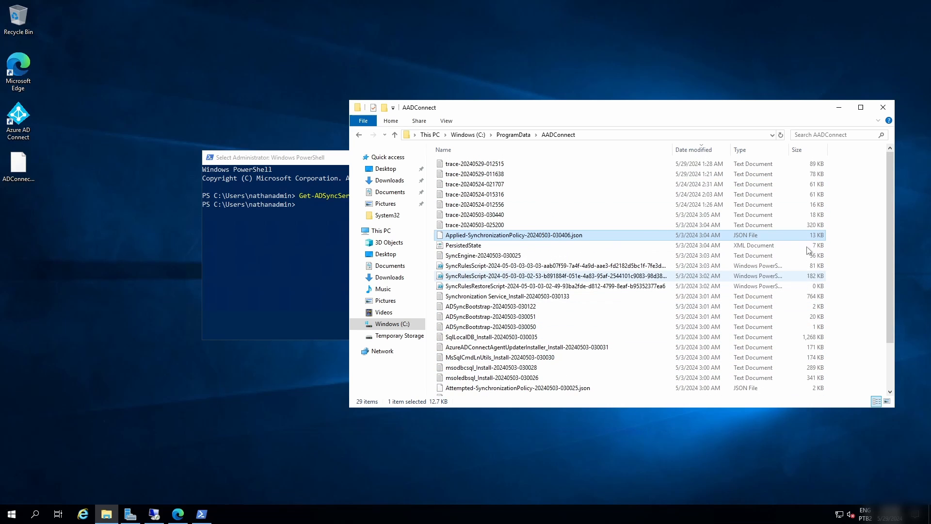
pyautogui.rightClick(534, 236)
pyautogui.click(574, 242)
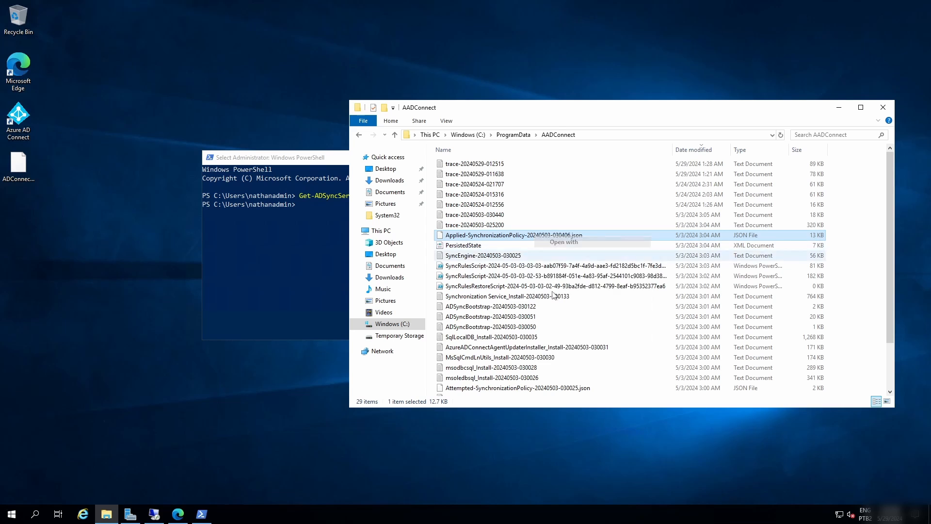
pyautogui.click(421, 166)
pyautogui.click(502, 245)
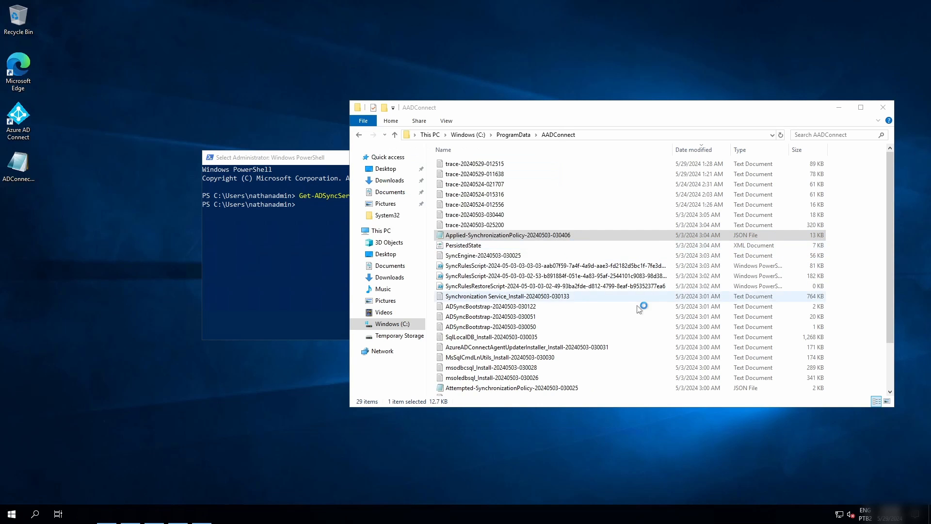
pyautogui.scroll(-11, 321, 212)
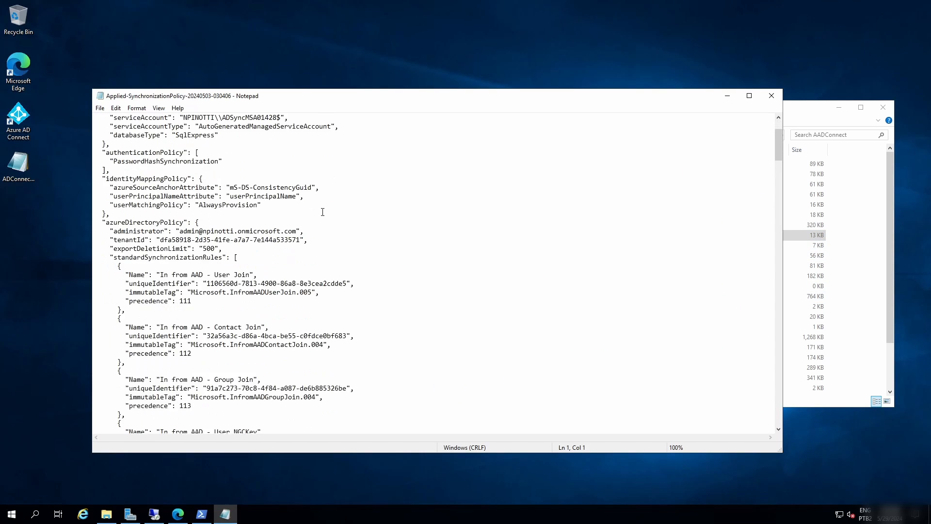
pyautogui.scroll(-6, 243, 331)
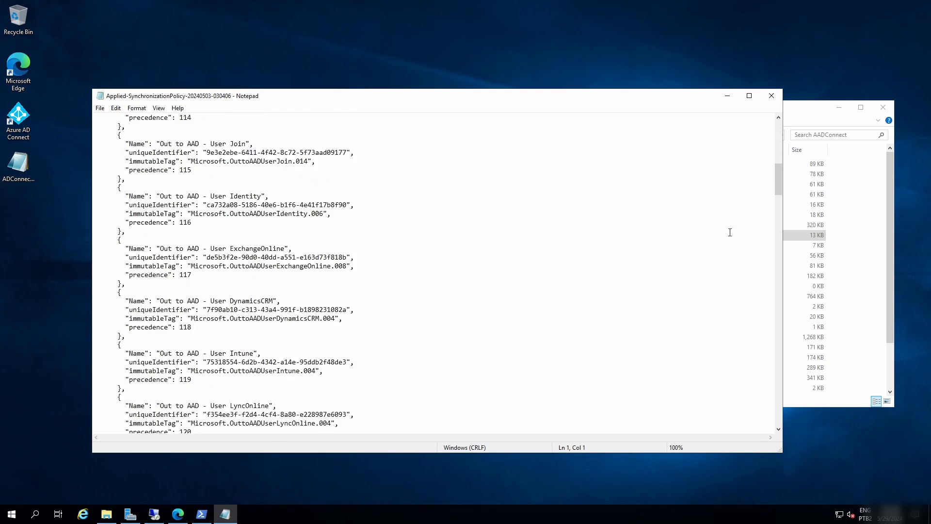
# Search the policy file for "ou=" and dismiss the search.
pyautogui.hotkey('ctrl', 'f')
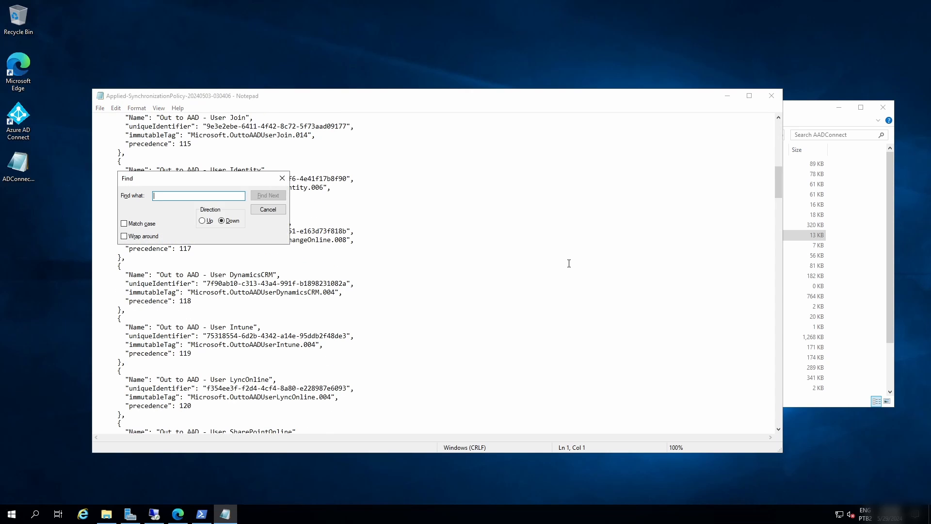
pyautogui.write('ou=')
pyautogui.press('Return')
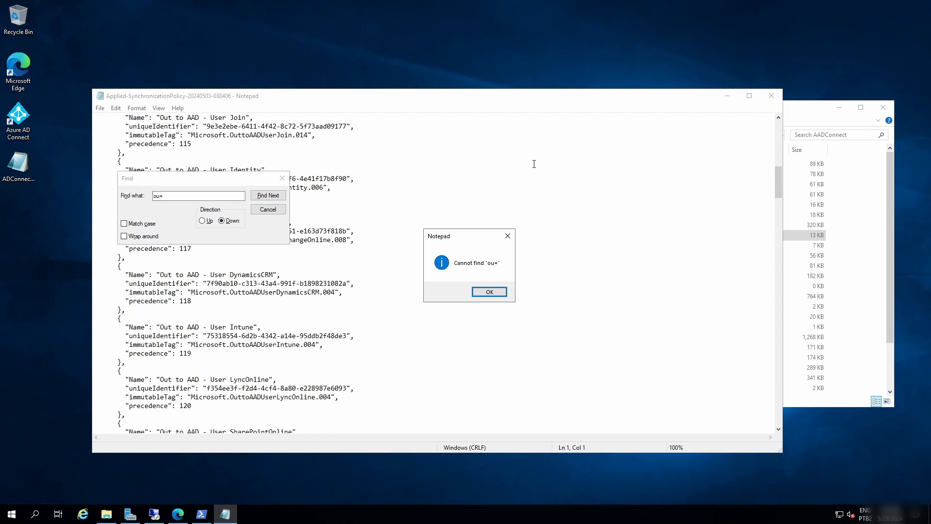
pyautogui.press('Return')
pyautogui.press('Escape')
# Search the policy file for "cn=" and examine the directory account and container filters in the onpremisesDirectoryPolicy section.
pyautogui.hotkey('ctrl', 'f')
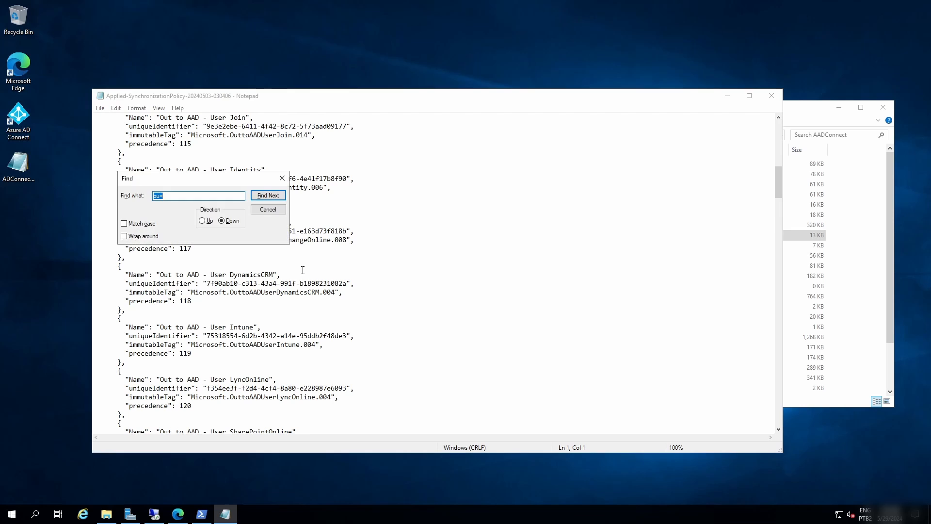
pyautogui.write('cn=')
pyautogui.press('Return')
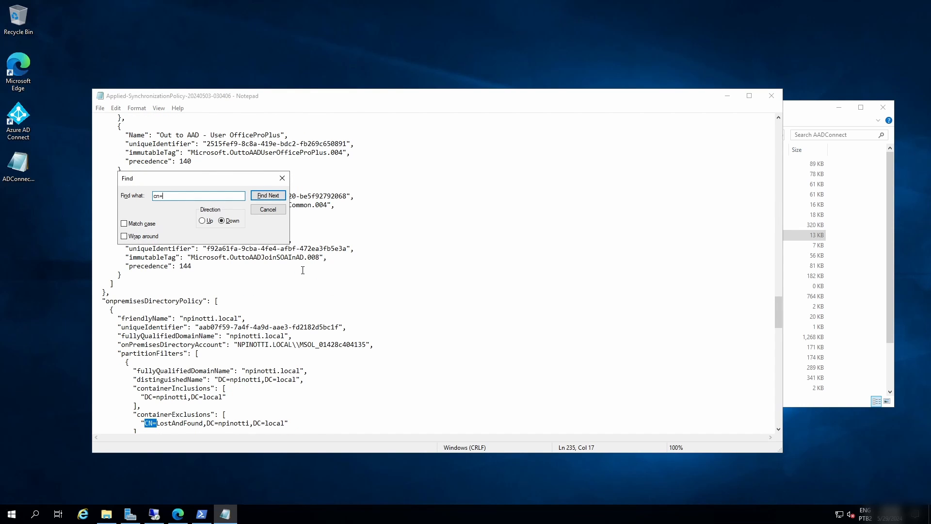
pyautogui.scroll(-1, 315, 268)
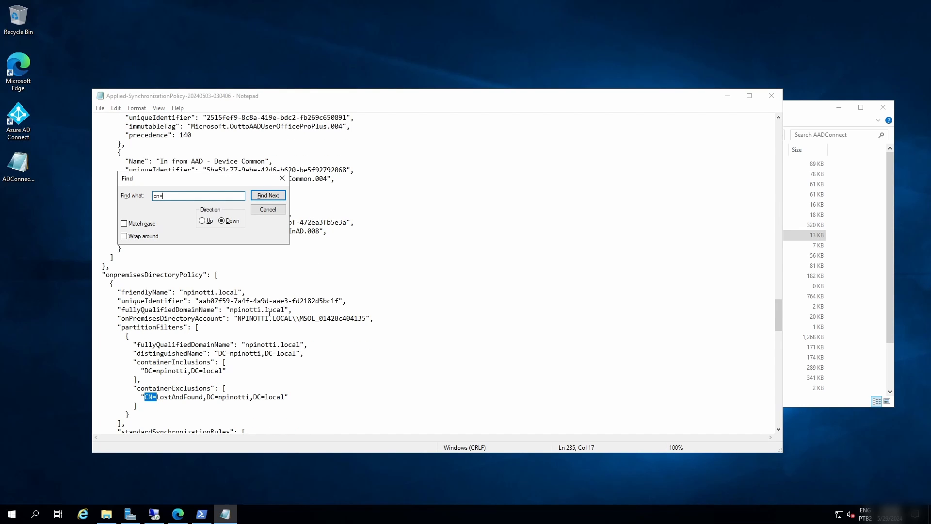
pyautogui.scroll(-2, 269, 313)
pyautogui.moveTo(296, 266); pyautogui.dragTo(350, 266)
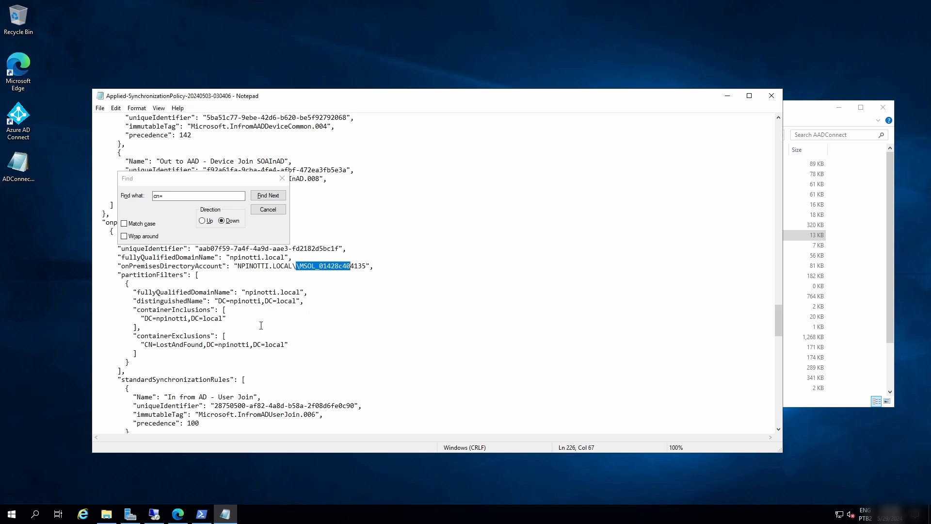
pyautogui.click(260, 325)
pyautogui.scroll(-3, 260, 330)
pyautogui.click(282, 178)
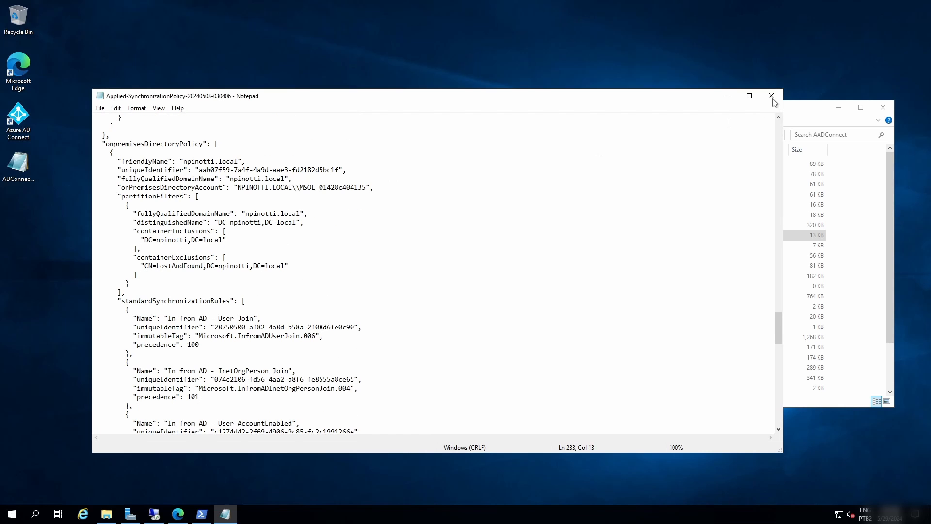
# Close the policy file, the AADConnect folder window and the PowerShell window.
pyautogui.click(771, 97)
pyautogui.click(883, 107)
pyautogui.click(401, 221)
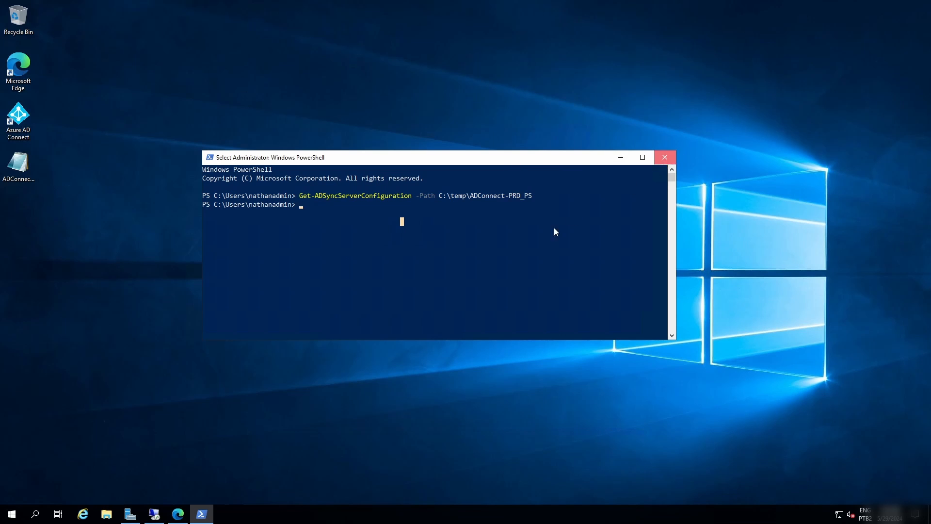
pyautogui.hotkey('alt', 'F4')
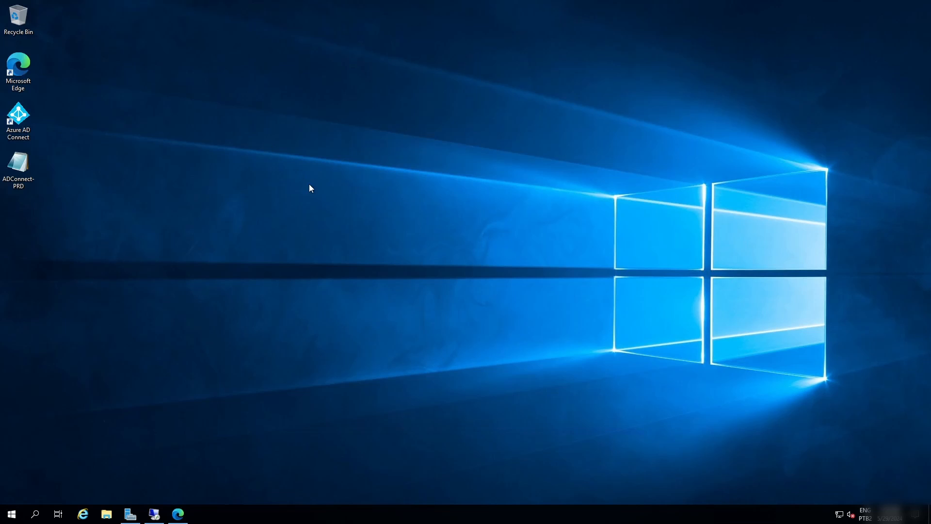
# Point out the ADConnect-PRD file on the desktop and switch to the remote desktop session on server 10.0.0.5.
pyautogui.click(27, 186)
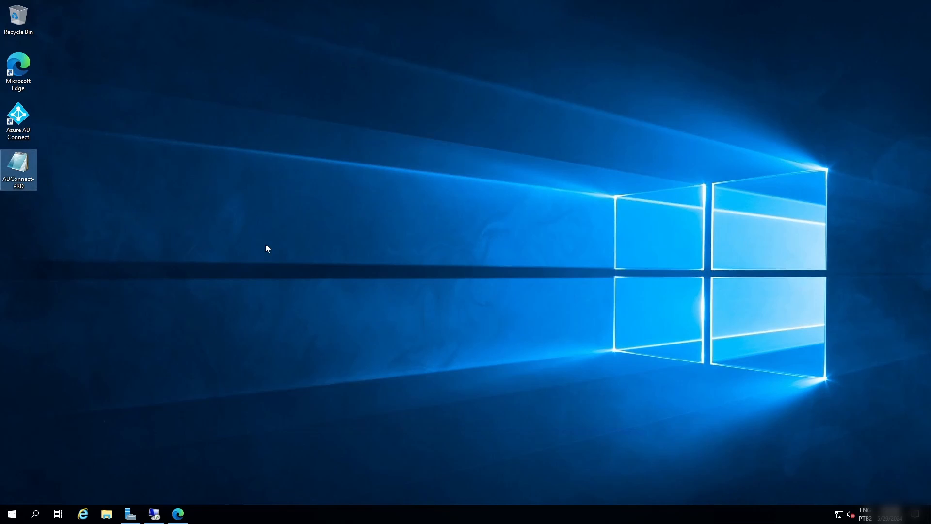
pyautogui.click(217, 246)
pyautogui.click(17, 126)
pyautogui.click(34, 179)
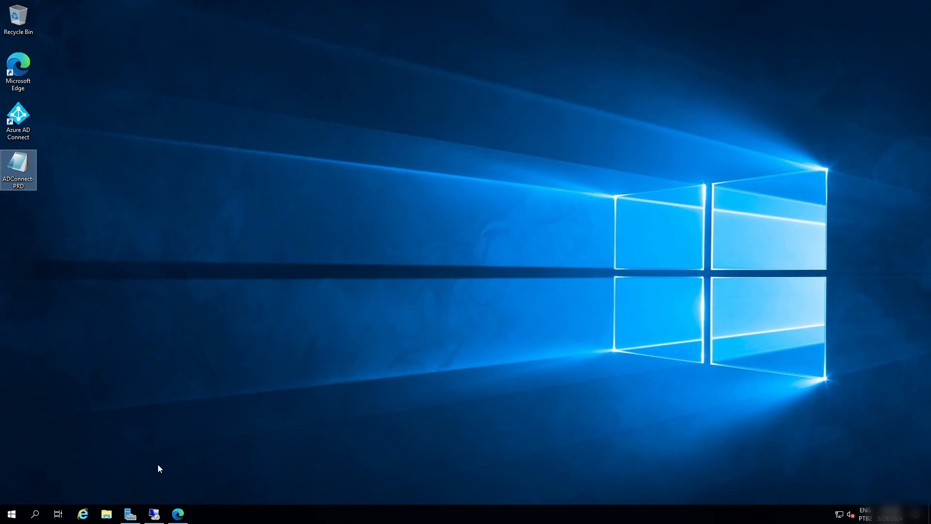
pyautogui.click(160, 515)
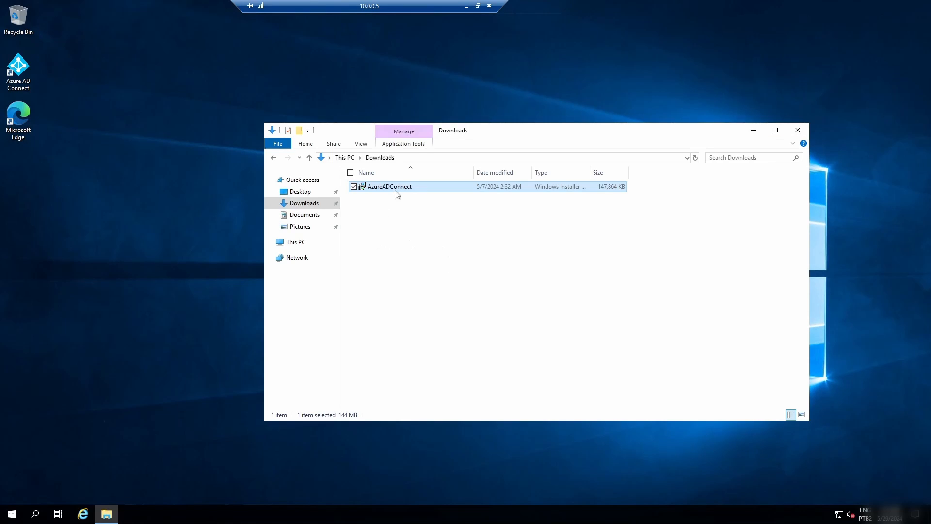
# Browse to C:\temp on this server to check for the copied ADConnect-PRD.json file.
pyautogui.click(296, 241)
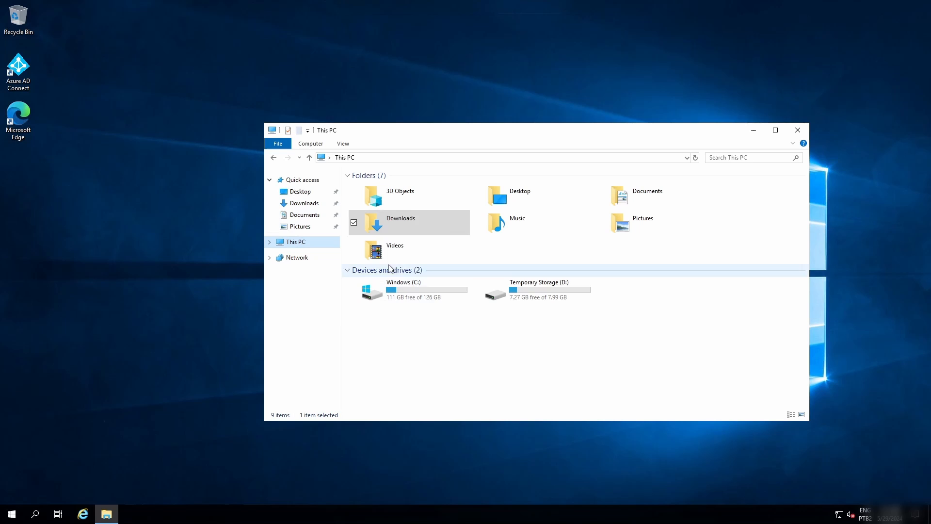
pyautogui.doubleClick(403, 289)
pyautogui.click(383, 227)
pyautogui.doubleClick(383, 228)
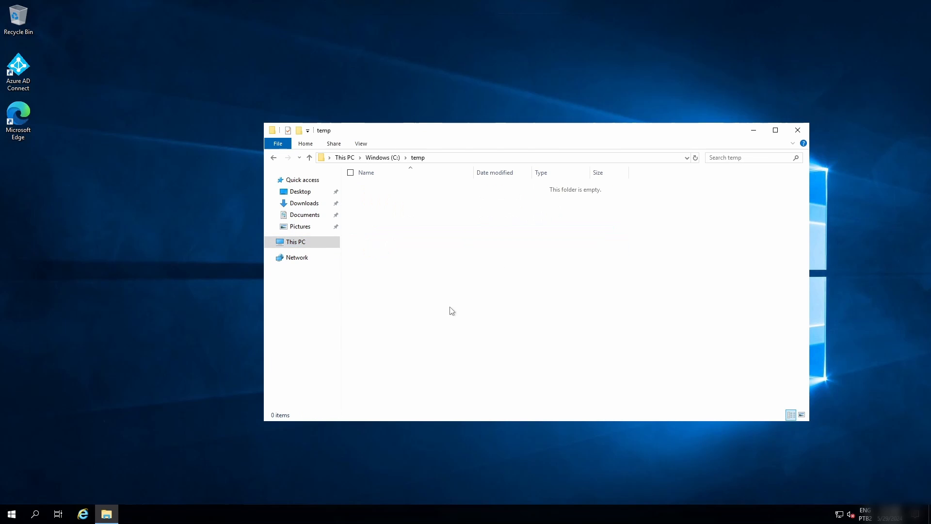
pyautogui.doubleClick(474, 175)
# Check the AzureADConnect installer in the Downloads folder and close File Explorer.
pyautogui.click(304, 203)
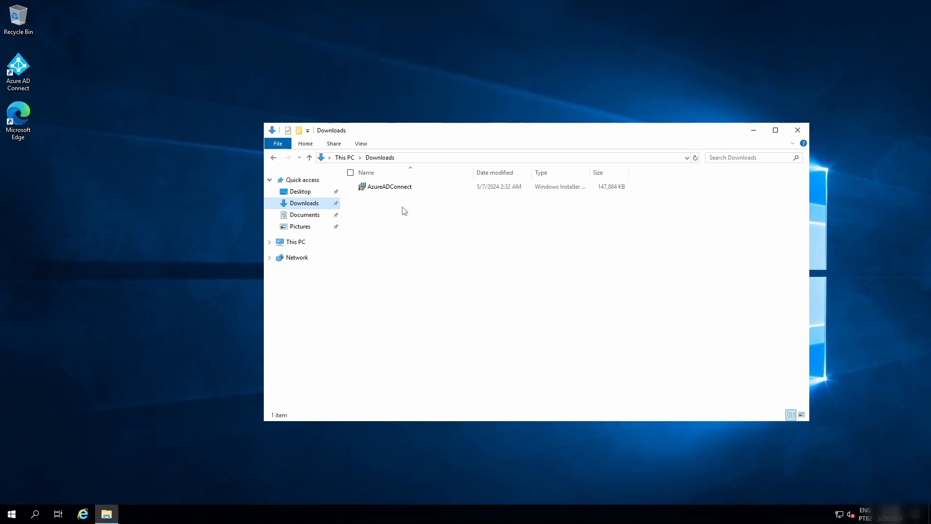
pyautogui.click(469, 187)
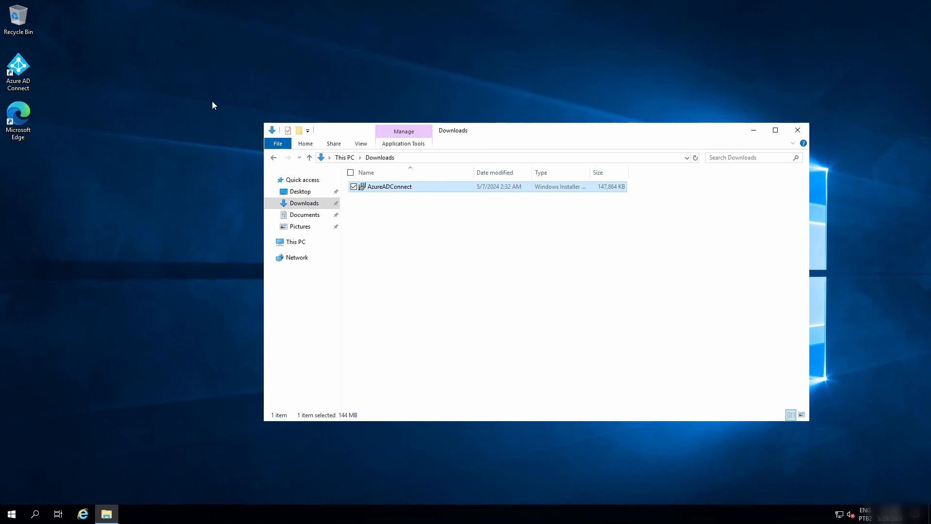
pyautogui.click(797, 130)
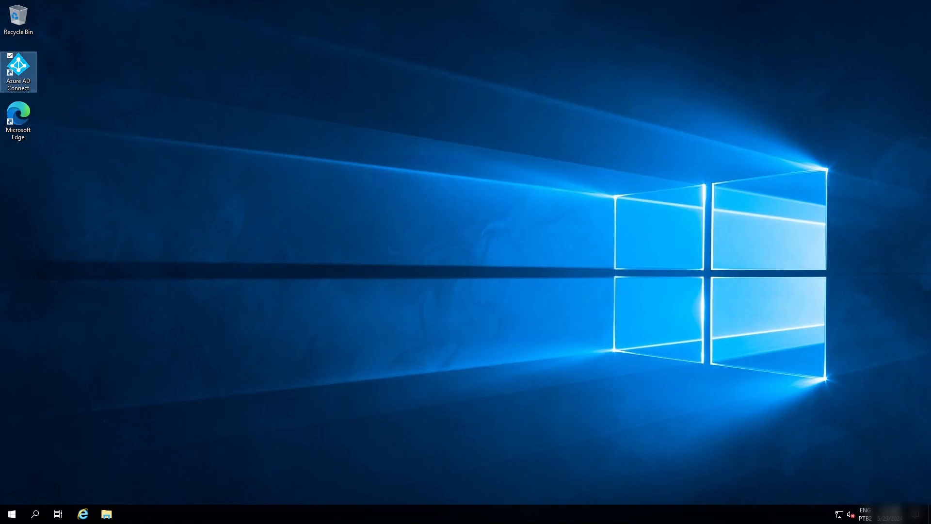
# Launch Azure AD Connect, move its window toward the screen's centre and choose a customized setup.
pyautogui.click(22, 80)
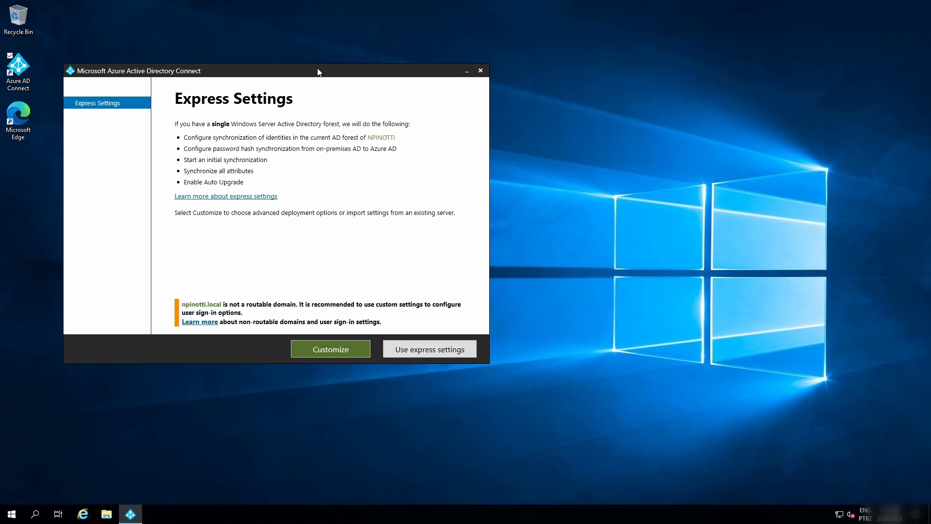
pyautogui.moveTo(318, 69); pyautogui.dragTo(414, 77)
pyautogui.click(421, 358)
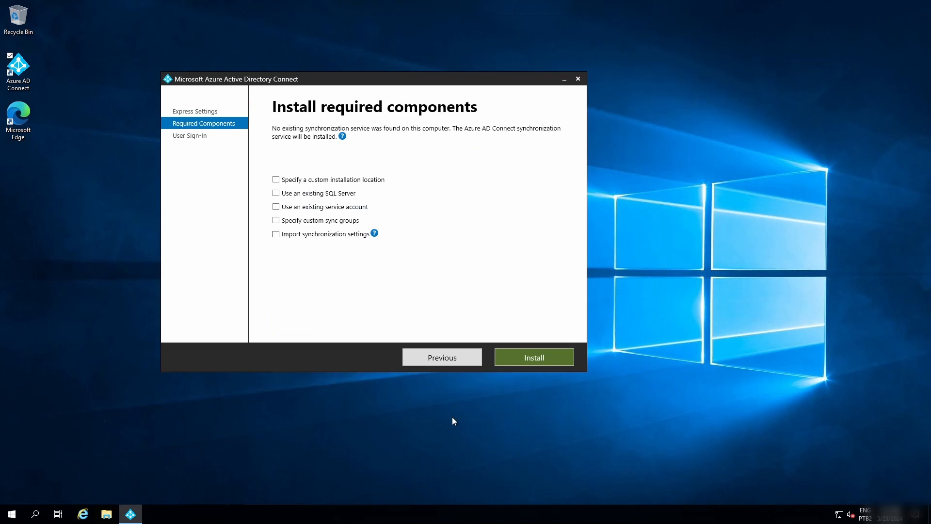
# Enable importing synchronization settings from C:\temp\ADConnect-PRD.json and install the required components.
pyautogui.click(276, 235)
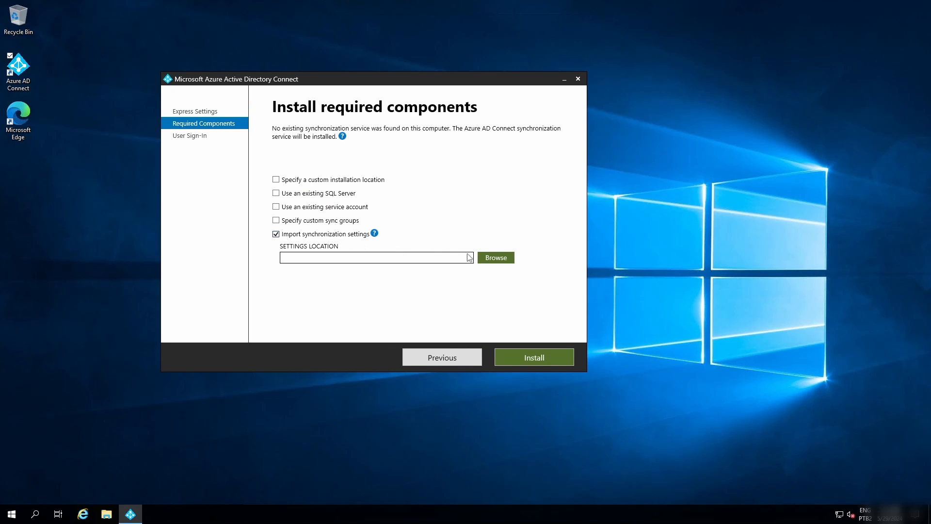
pyautogui.click(490, 261)
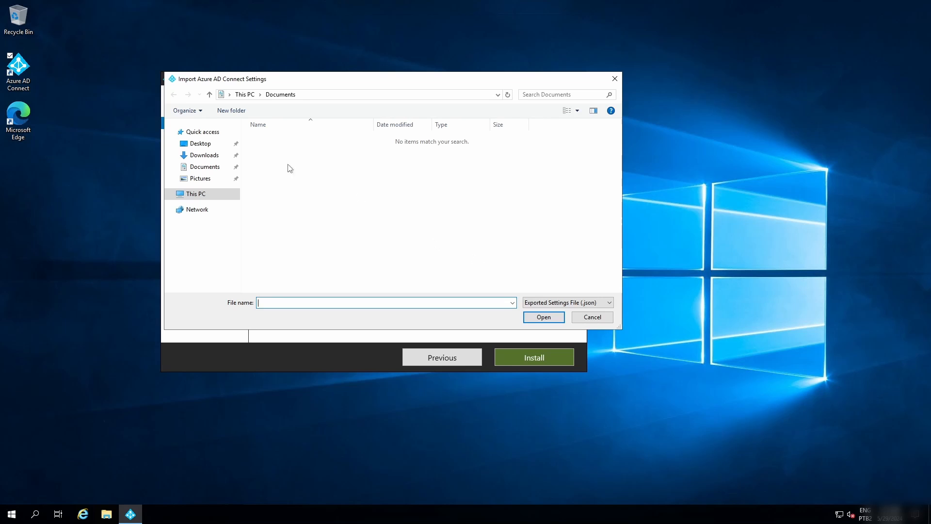
pyautogui.click(209, 145)
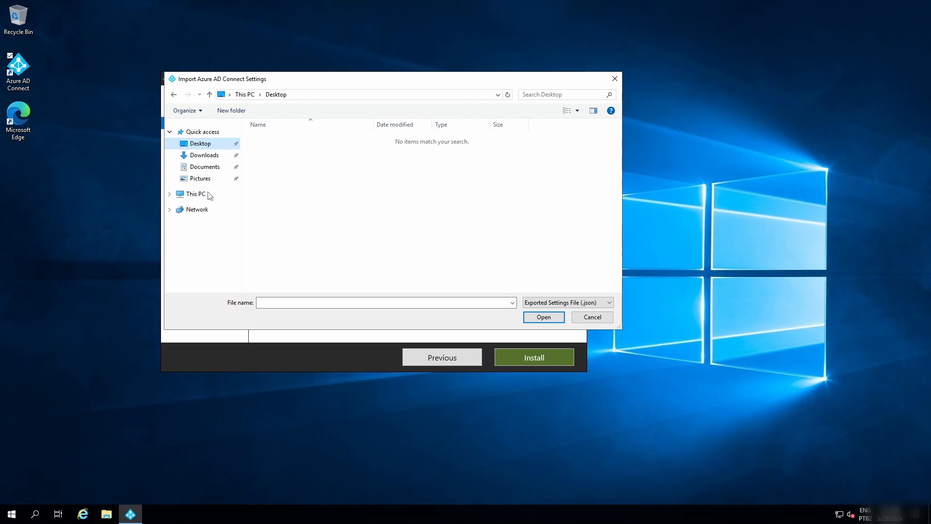
pyautogui.click(285, 305)
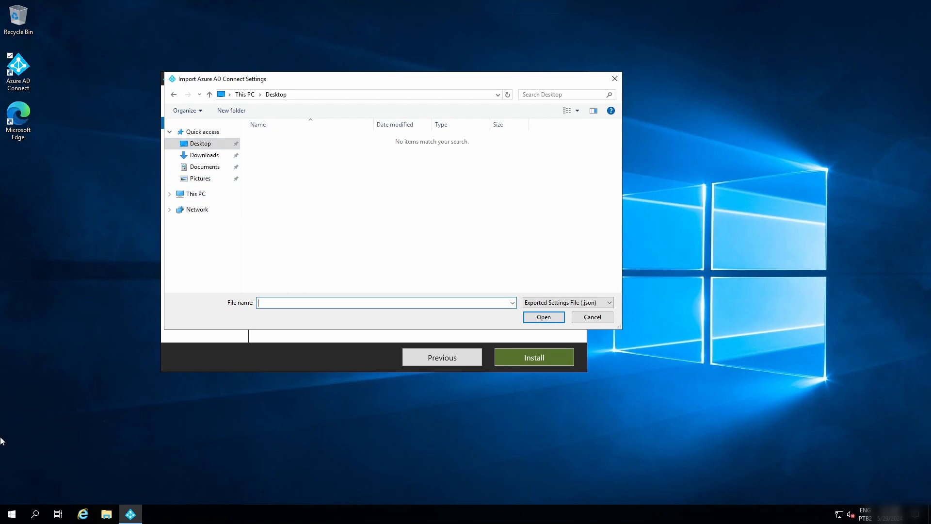
pyautogui.write('c:\\zte')
pyautogui.press('BackSpace')
pyautogui.press('BackSpace')
pyautogui.press('BackSpace')
pyautogui.write('temp')
pyautogui.press('Return')
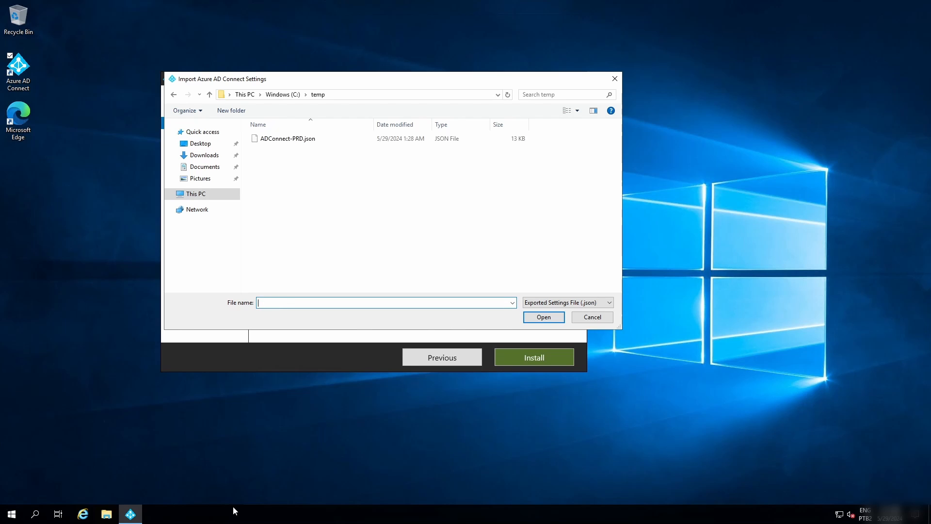
pyautogui.doubleClick(318, 140)
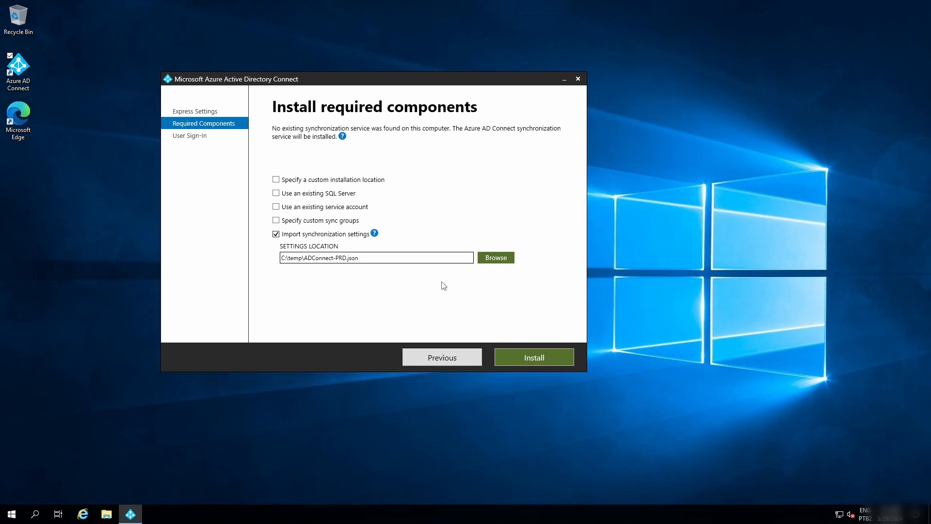
pyautogui.click(528, 361)
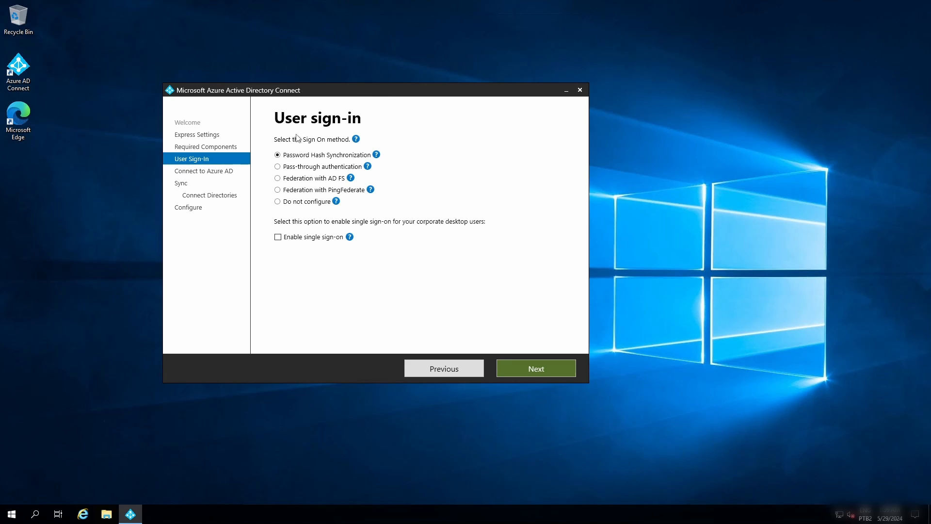
# Accept Password Hash Synchronization as the sign-on method and connect to Azure AD by entering the administrator's password.
pyautogui.click(561, 376)
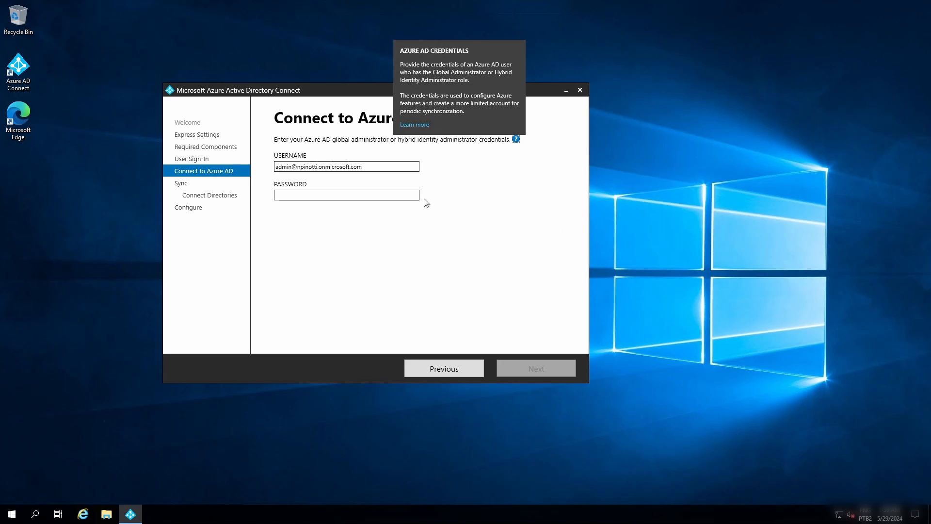
pyautogui.click(404, 194)
pyautogui.rightClick(404, 194)
pyautogui.click(297, 197)
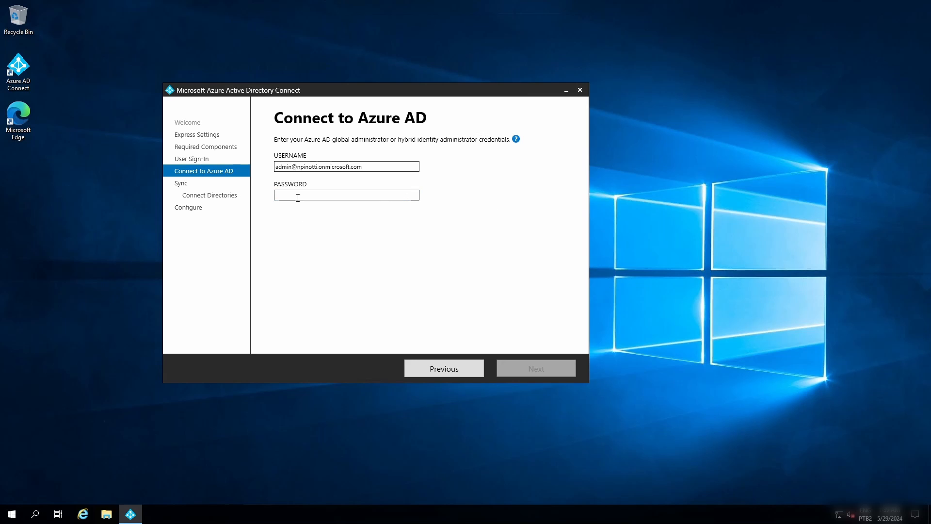
pyautogui.hotkey('ctrl', 'v')
pyautogui.click(553, 372)
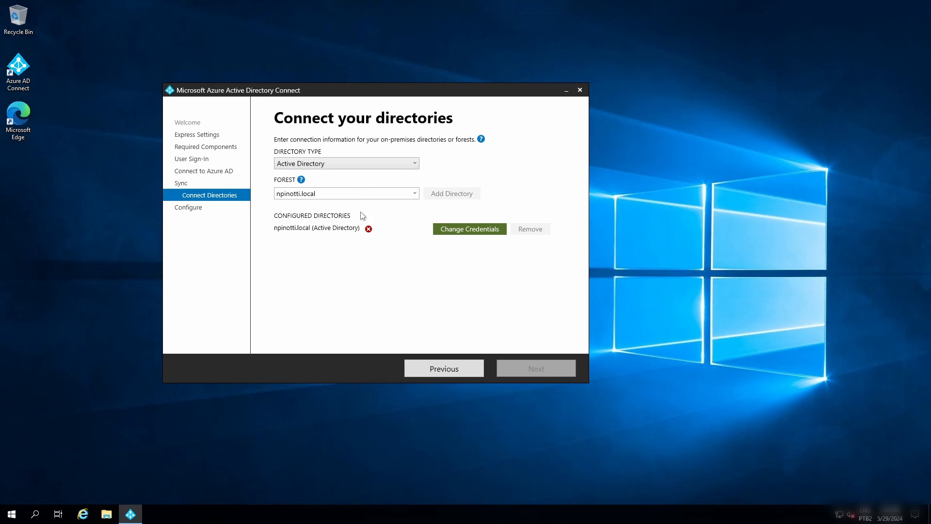
# Supply enterprise admin credentials for the on-premises forest, creating a new AD account with the admin username and password, and continue to configuration.
pyautogui.click(456, 230)
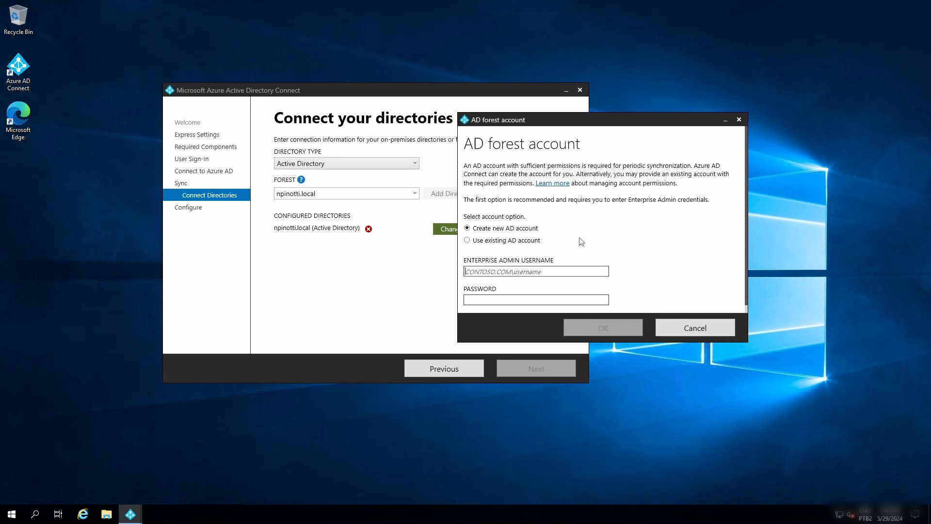
pyautogui.write('npinotti\\nathanadmin')
pyautogui.press('Tab')
pyautogui.write('•••••••••••••')
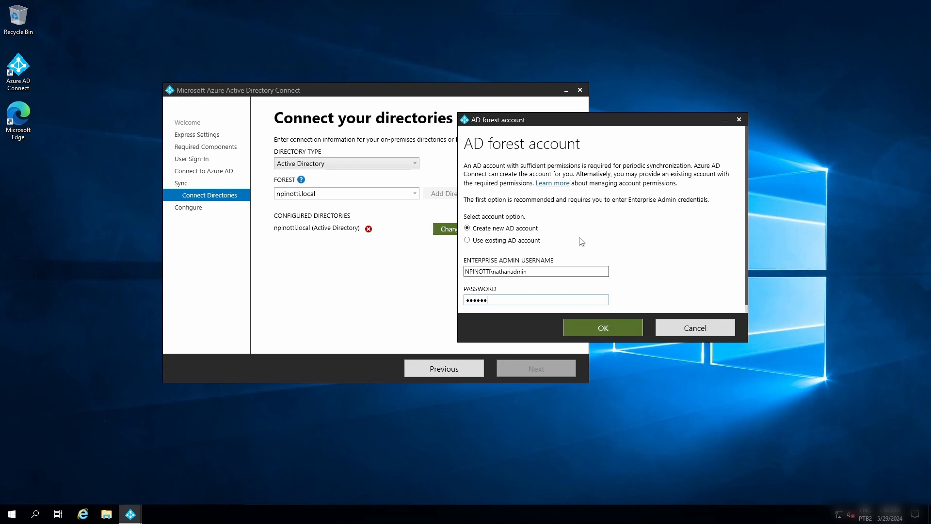
pyautogui.press('Return')
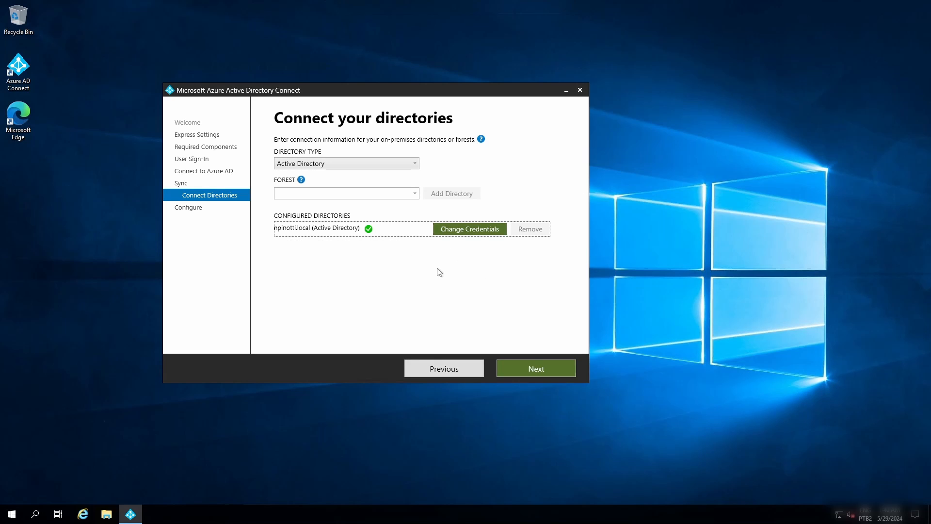
pyautogui.click(560, 371)
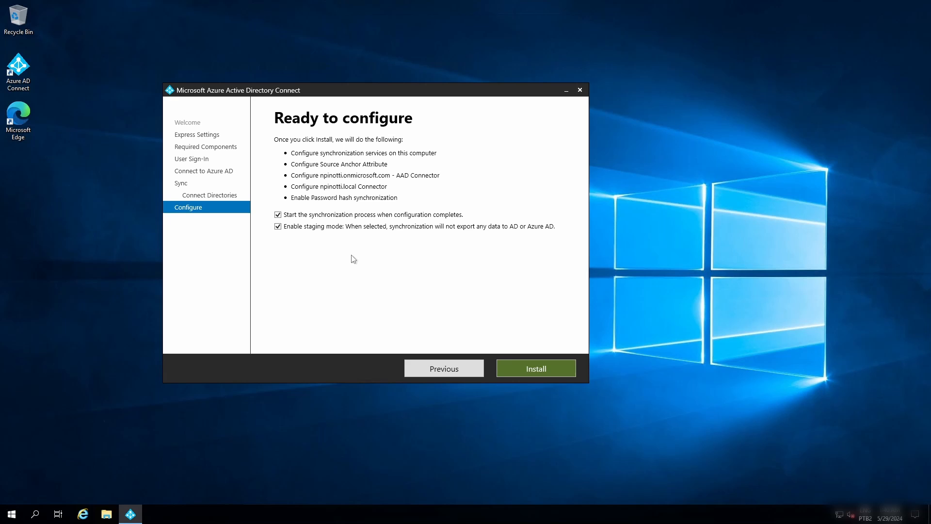
# Install with the synchronization start and staging mode options enabled, and exit the setup wizard.
pyautogui.click(277, 226)
pyautogui.click(281, 226)
pyautogui.click(534, 368)
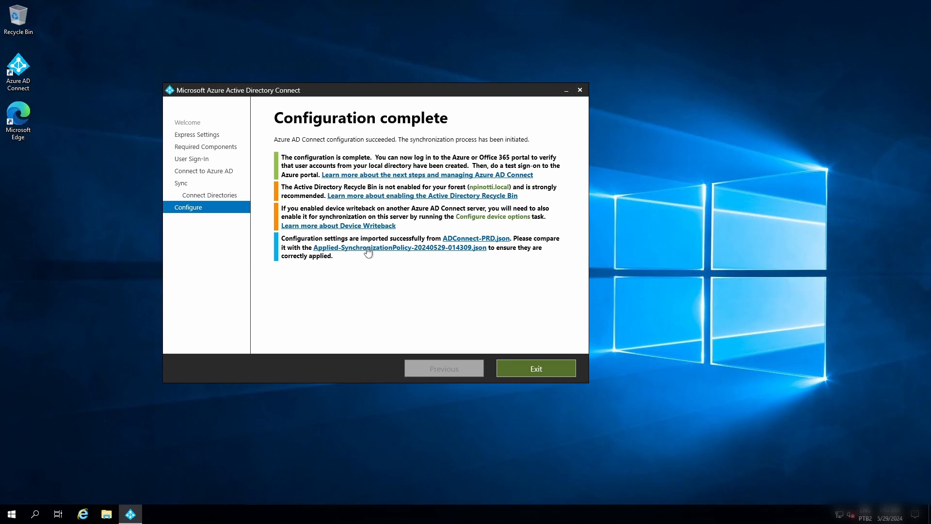
pyautogui.click(536, 371)
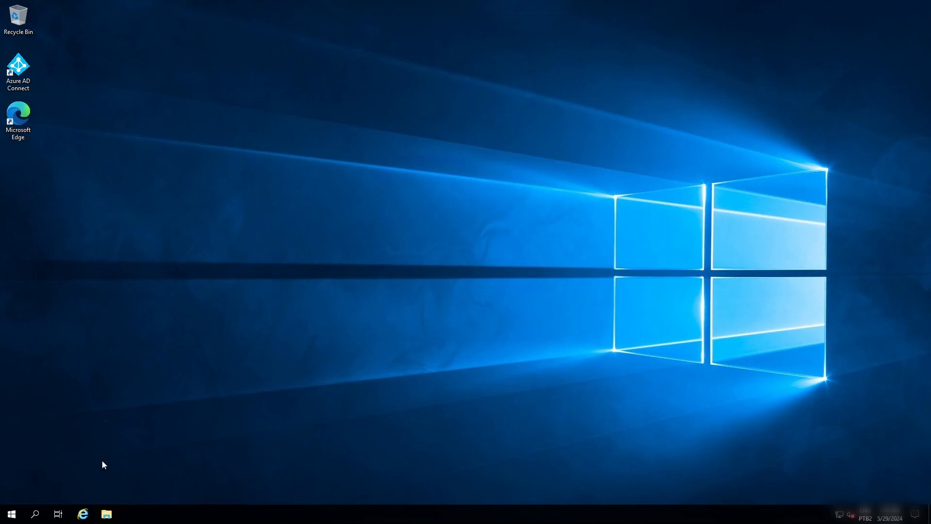
# Open Synchronization Service, maximize its window, and review the Full Import and Full Synchronization run statistics.
pyautogui.click(22, 518)
pyautogui.click(100, 254)
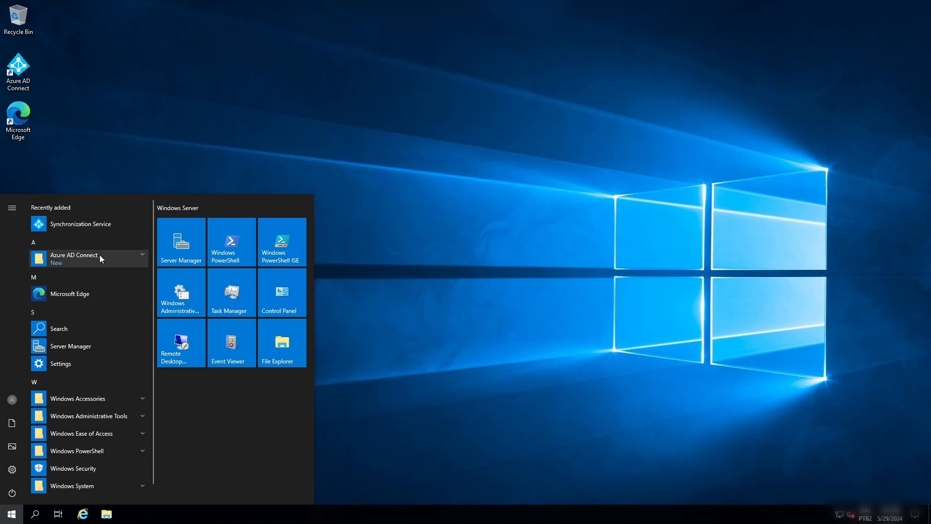
pyautogui.click(105, 309)
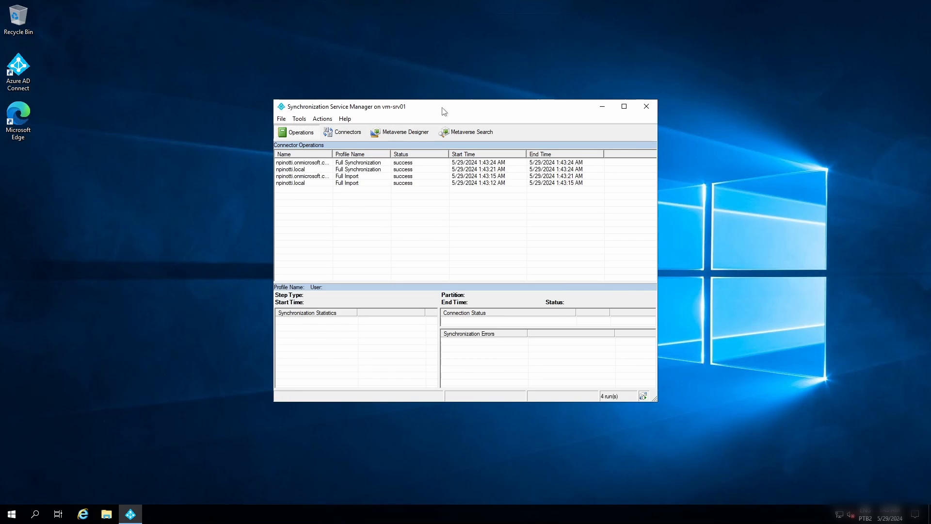
pyautogui.doubleClick(444, 107)
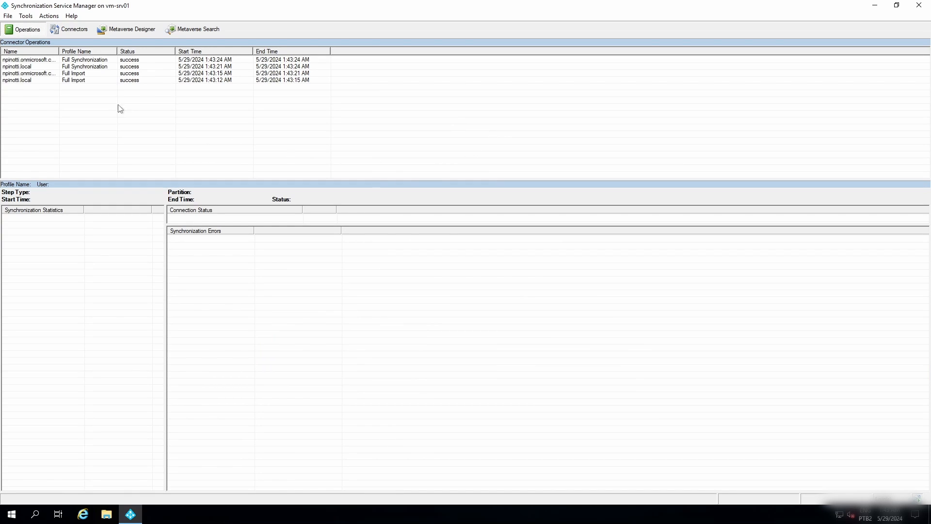
pyautogui.click(75, 81)
pyautogui.click(94, 73)
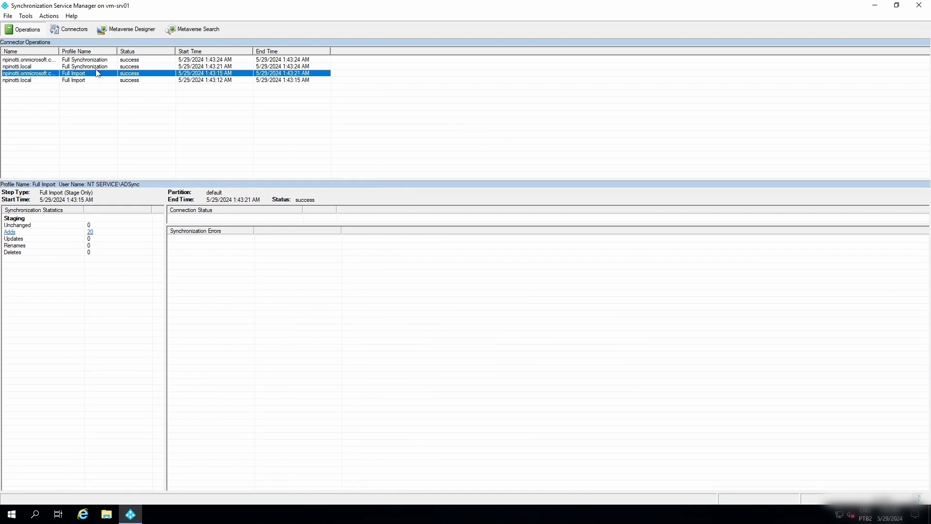
pyautogui.press('Up')
pyautogui.press('Up')
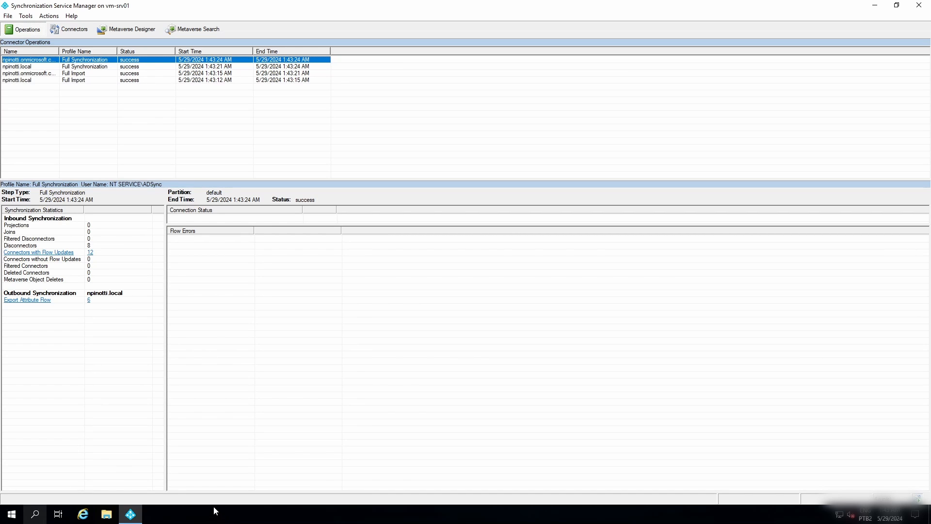
# Run Start-ADSyncSyncCycle -PolicyType Delta in Windows PowerShell as administrator, and move its window clear of the connector operations list.
pyautogui.click(14, 514)
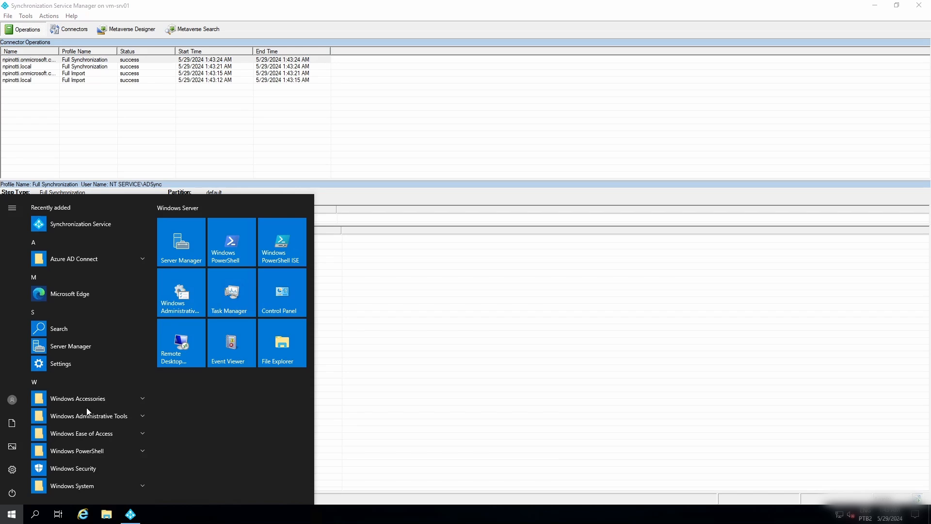
pyautogui.rightClick(234, 255)
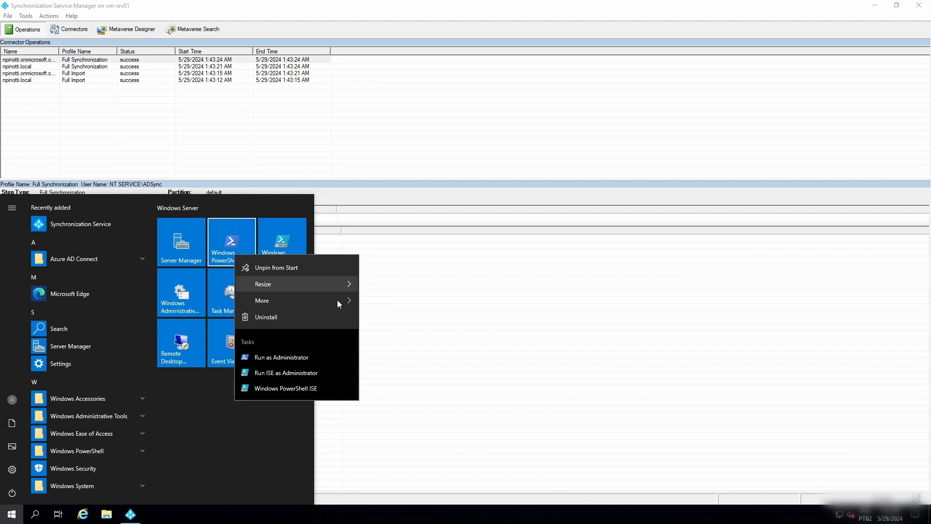
pyautogui.moveTo(337, 301)
pyautogui.click(404, 339)
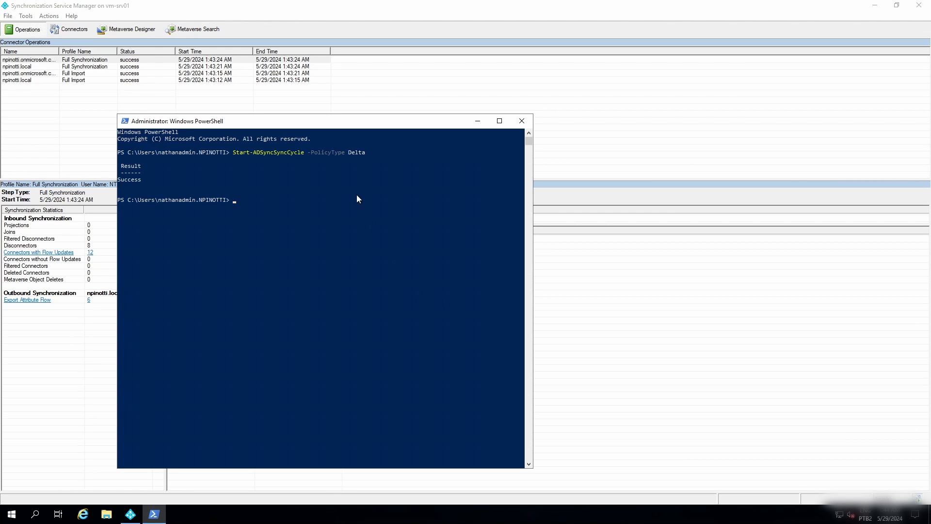
pyautogui.moveTo(346, 125); pyautogui.dragTo(529, 100)
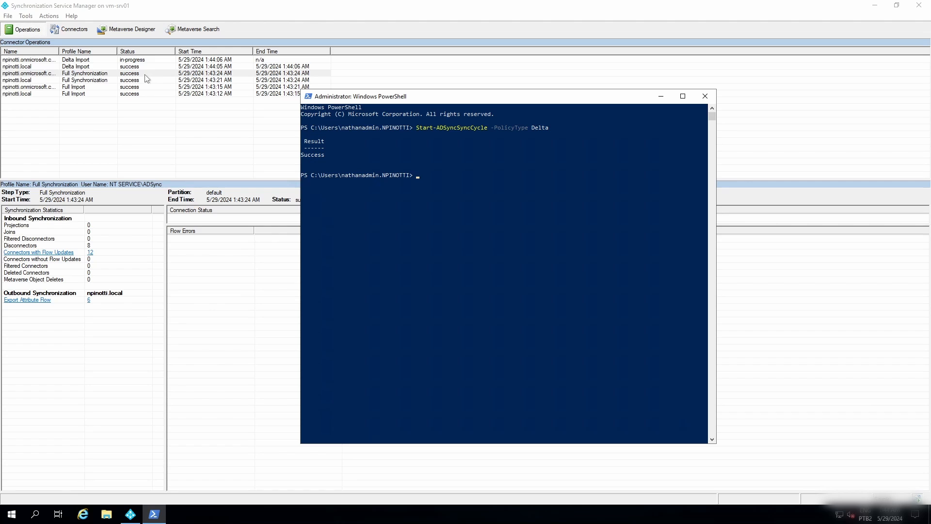
pyautogui.moveTo(341, 102); pyautogui.dragTo(372, 82)
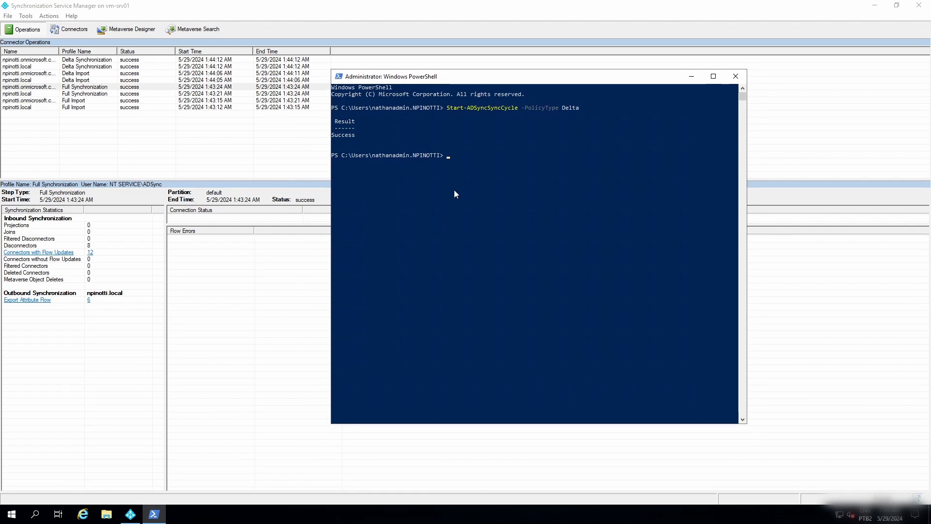
# Review the delta and full synchronization run statistics in a restored Synchronization Service Manager window, and close PowerShell.
pyautogui.click(138, 63)
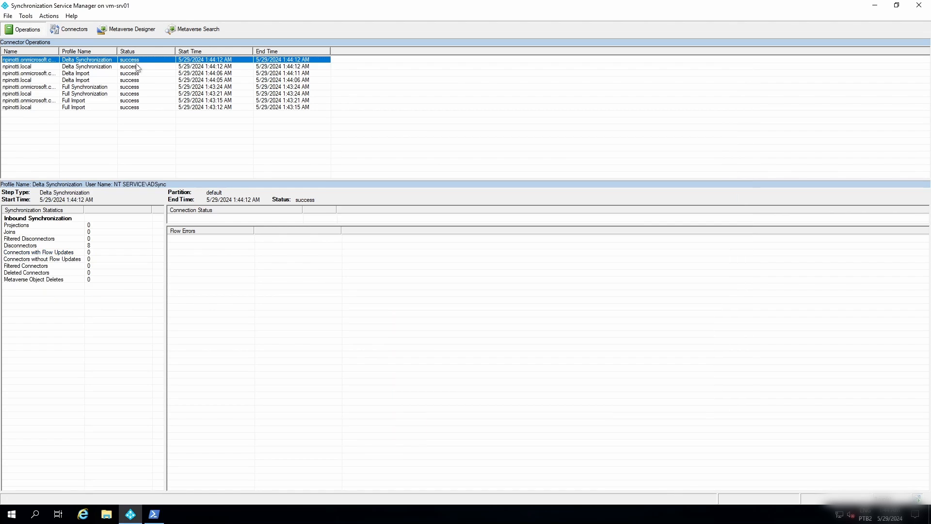
pyautogui.press('Down')
pyautogui.press('Down')
pyautogui.press('Down')
pyautogui.press('Down')
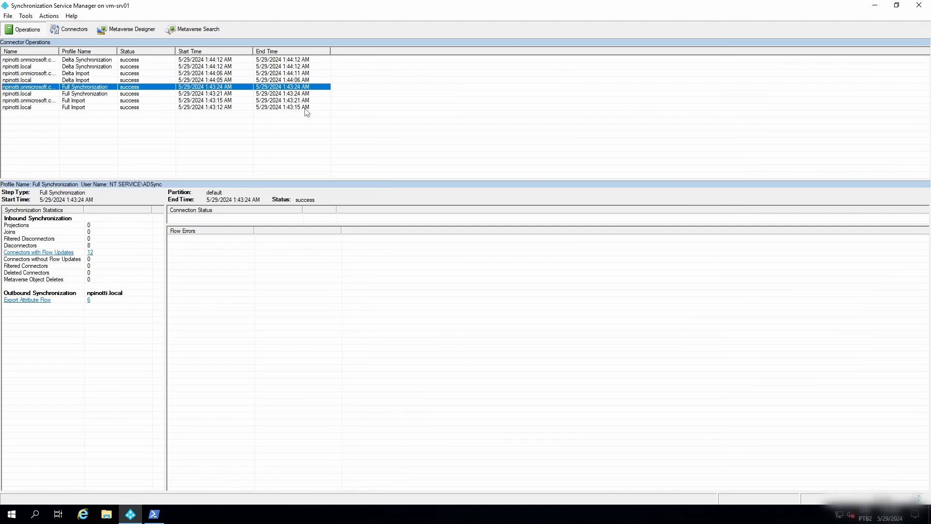
pyautogui.doubleClick(405, 14)
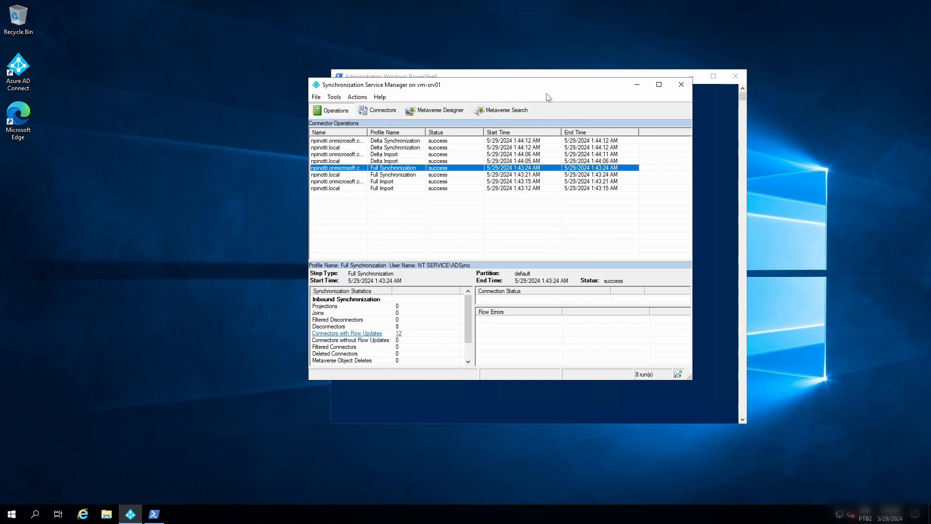
pyautogui.moveTo(388, 84); pyautogui.dragTo(242, 104)
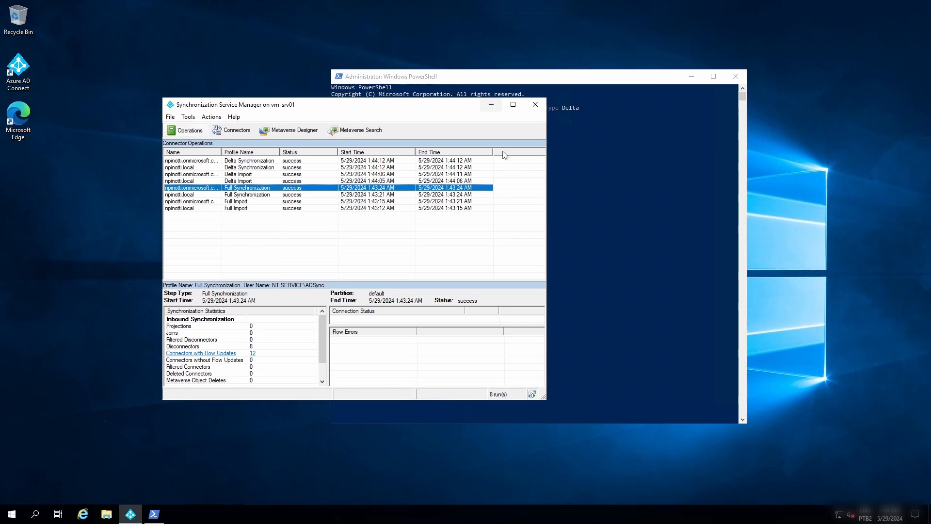
pyautogui.click(330, 161)
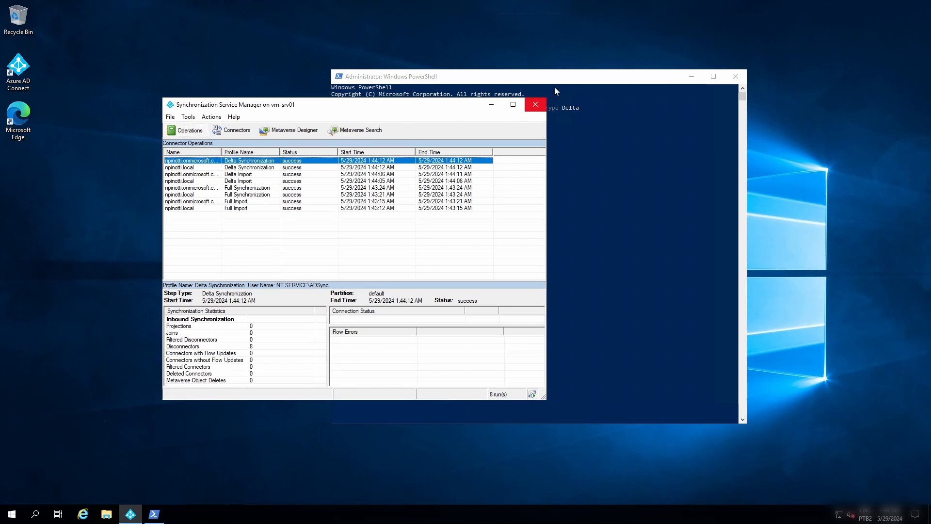
pyautogui.click(735, 76)
# Minimize the 10.0.0.5 remote session, switch to Microsoft Edge, and check Microsoft Entra Connect's Cloud Sync and Connect Sync pages.
pyautogui.moveTo(688, 4)
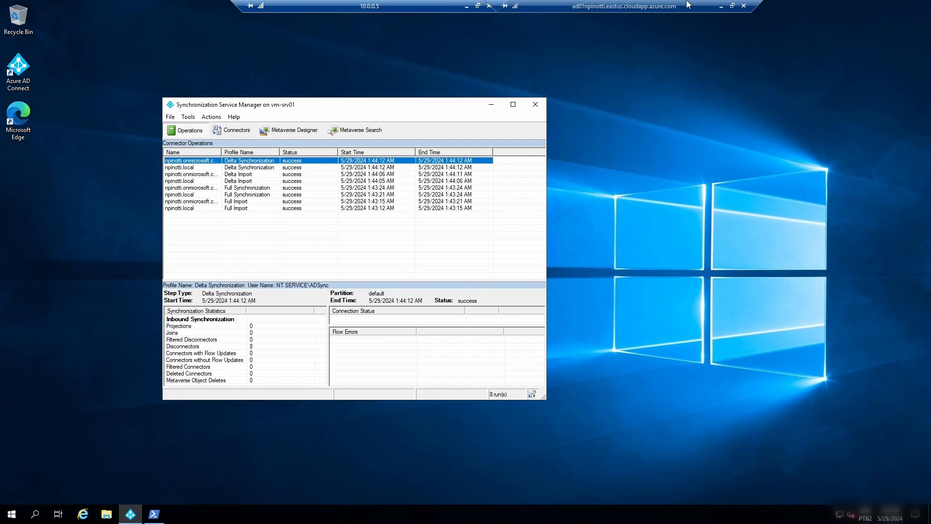
pyautogui.click(468, 7)
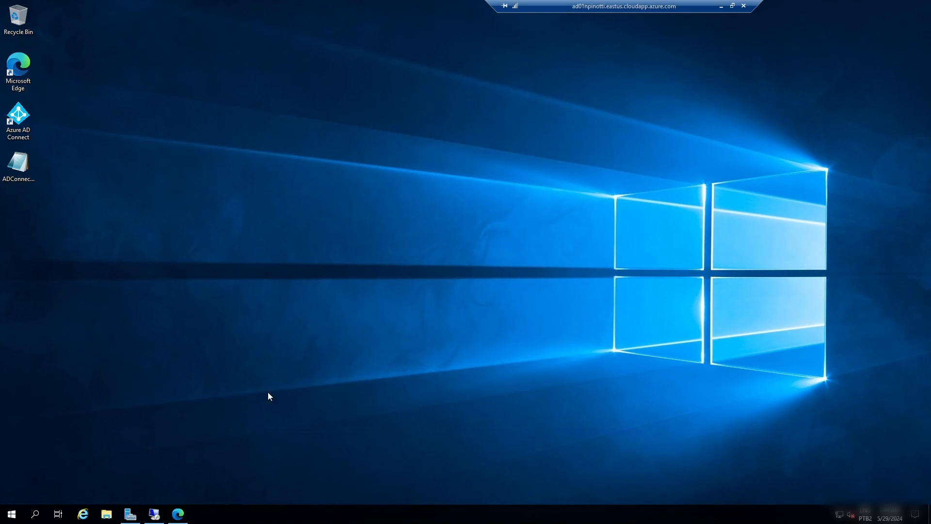
pyautogui.click(178, 513)
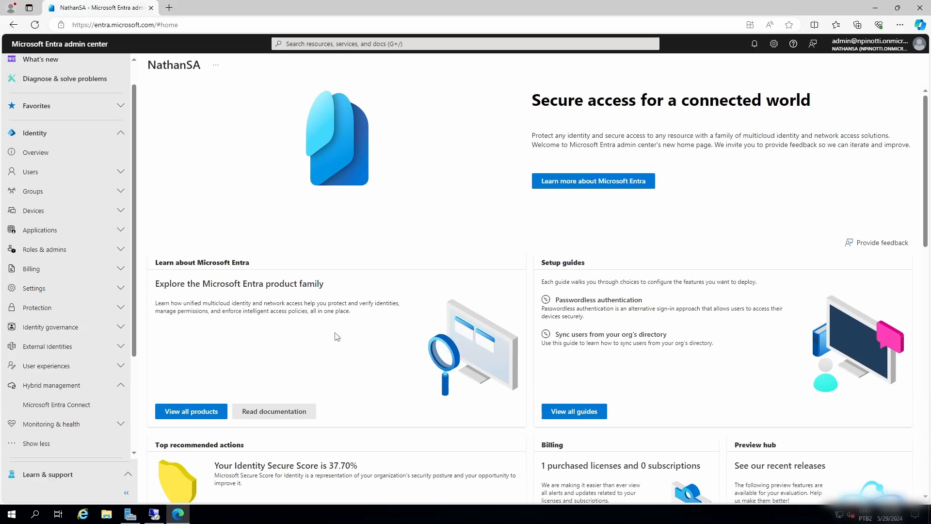
pyautogui.click(73, 404)
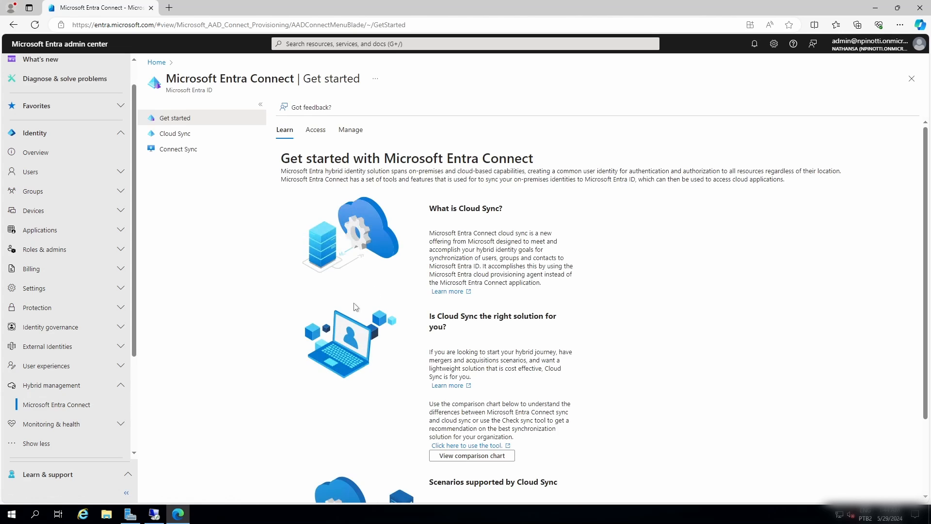
pyautogui.click(194, 134)
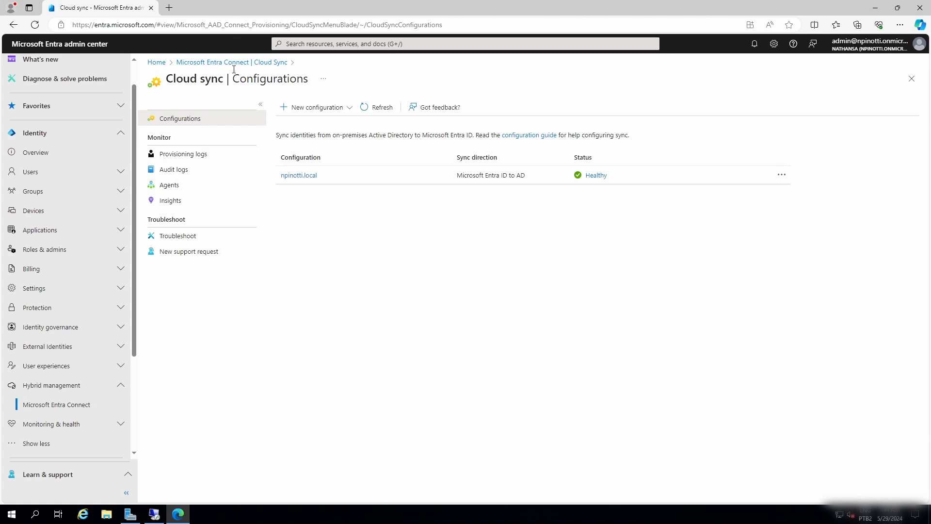
pyautogui.click(234, 62)
pyautogui.click(178, 150)
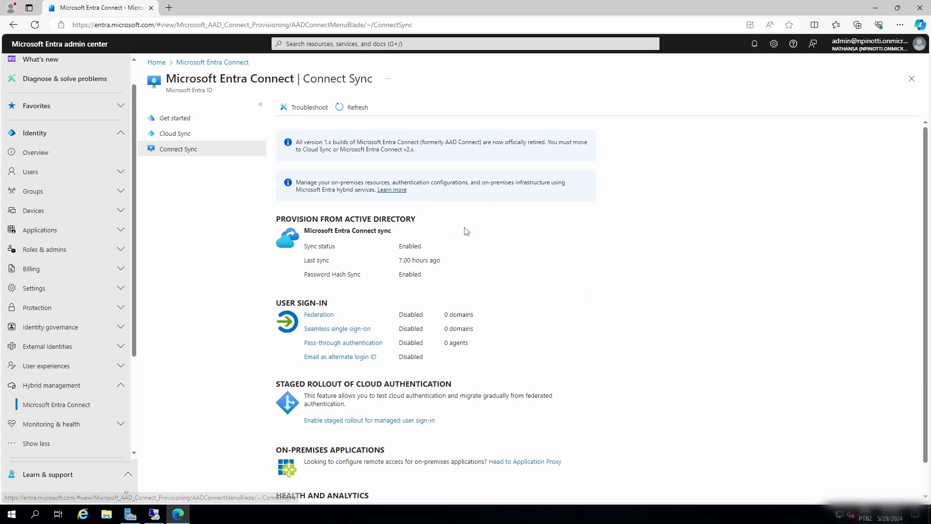
# Open Microsoft Entra Connect Health and examine the tenant's sync service, including its servers' health.
pyautogui.scroll(-2, 465, 231)
pyautogui.click(334, 486)
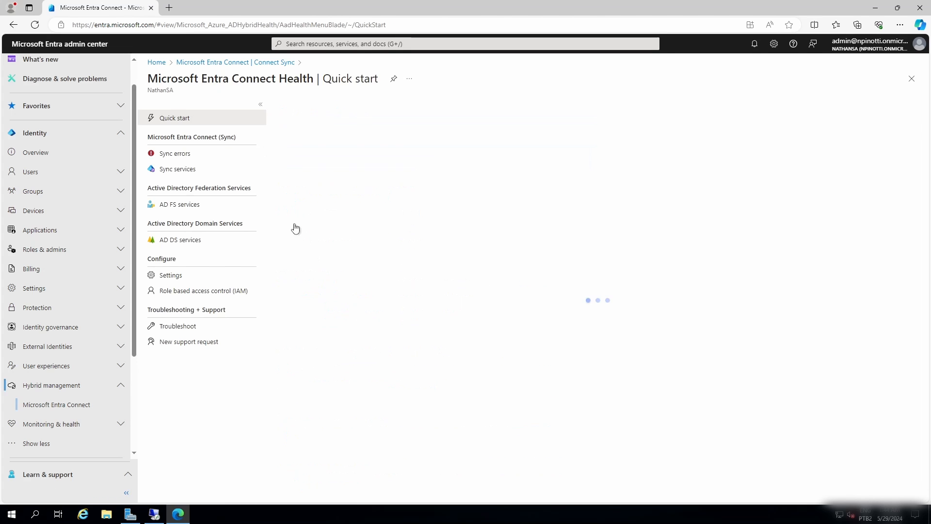
pyautogui.click(167, 169)
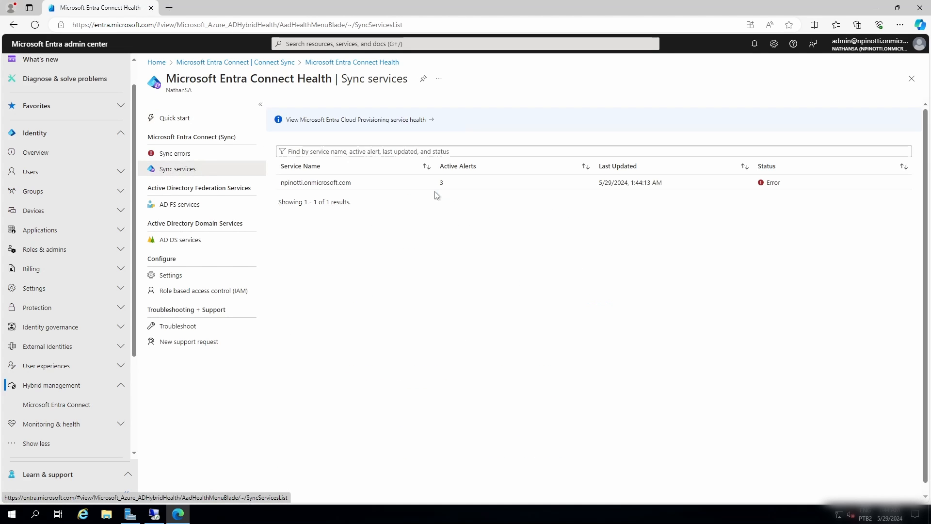
pyautogui.click(335, 184)
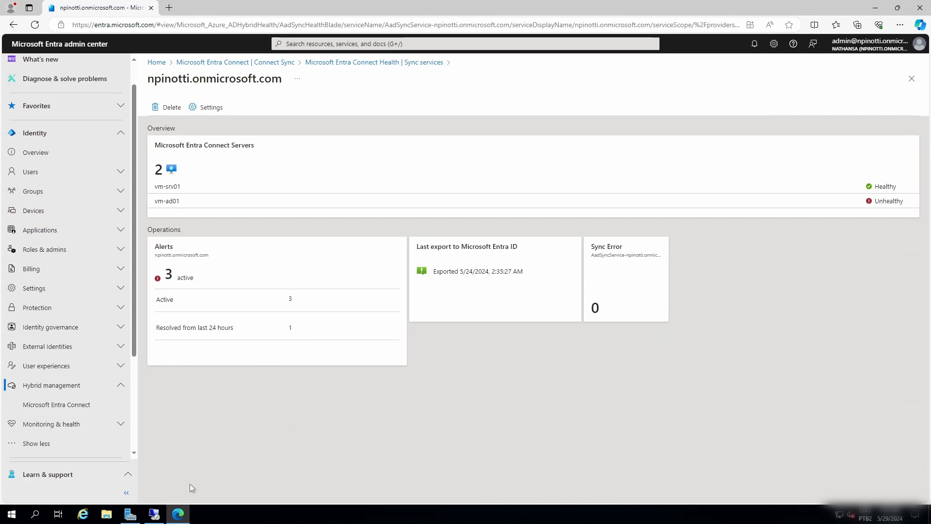
# Show the desktop of the original server and launch Azure AD Connect.
pyautogui.moveTo(154, 513)
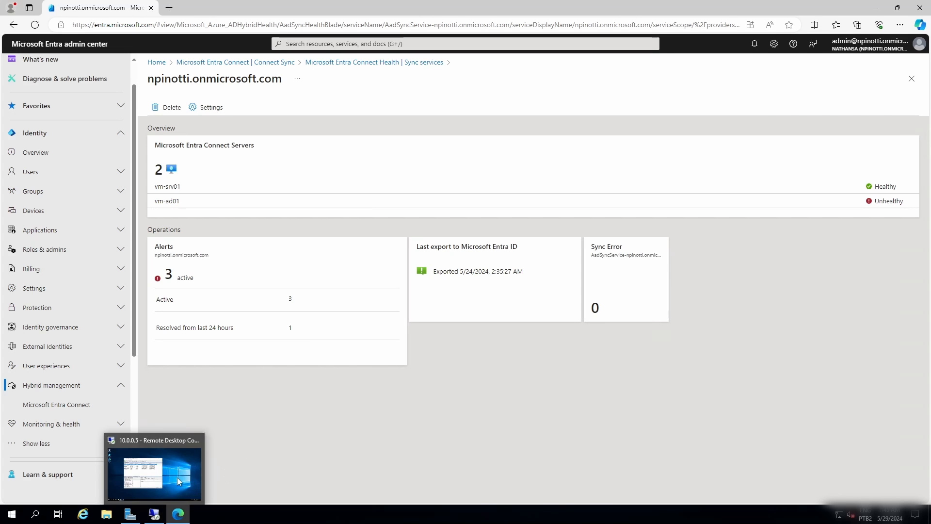
pyautogui.rightClick(361, 506)
pyautogui.click(432, 438)
pyautogui.press('Up')
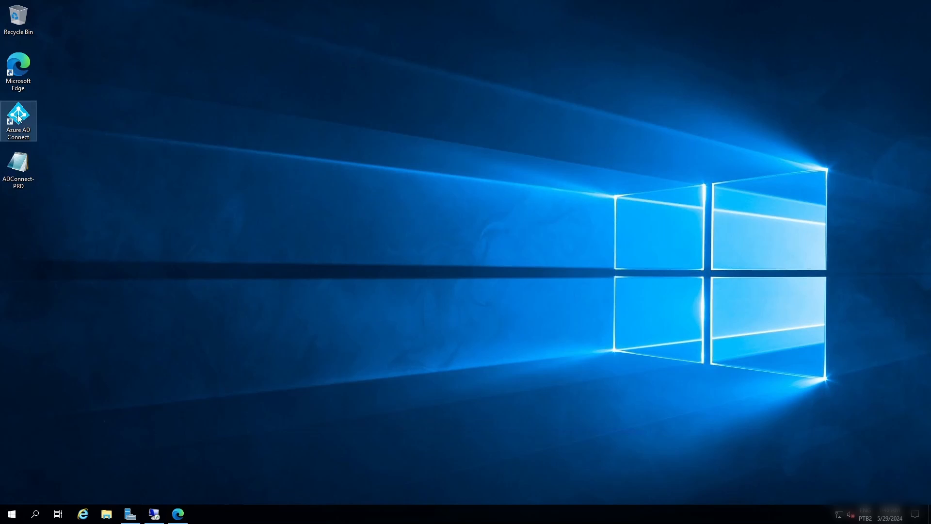
pyautogui.press('Return')
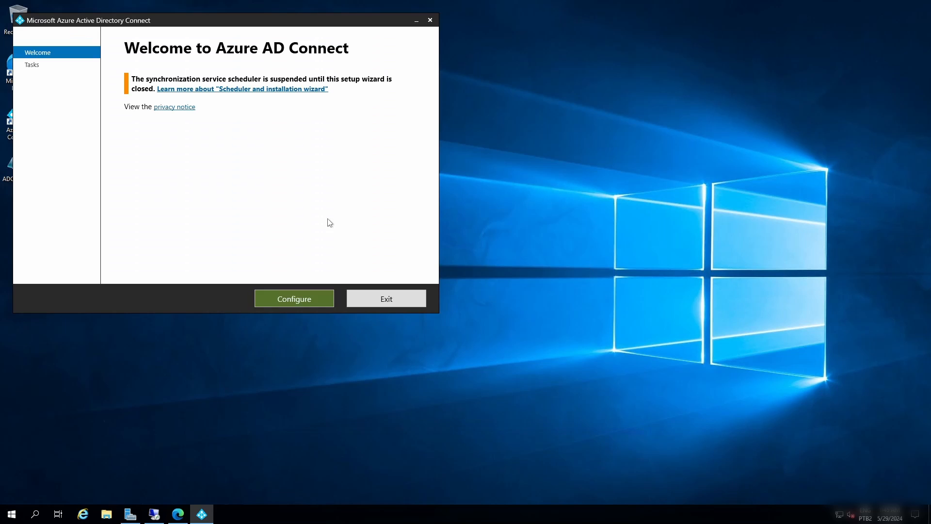
# Start customizing the synchronization options and sign in to Azure AD with the administrator's password.
pyautogui.press('Return')
pyautogui.click(252, 132)
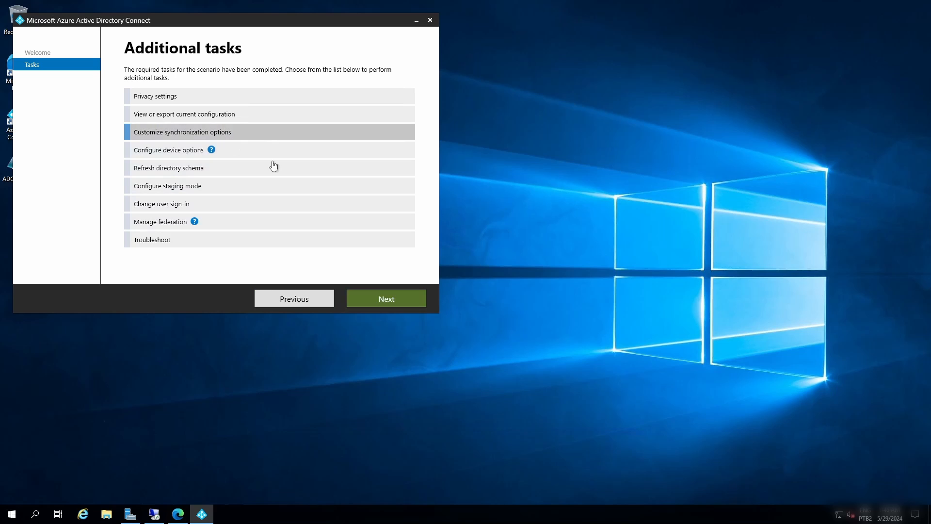
pyautogui.click(383, 299)
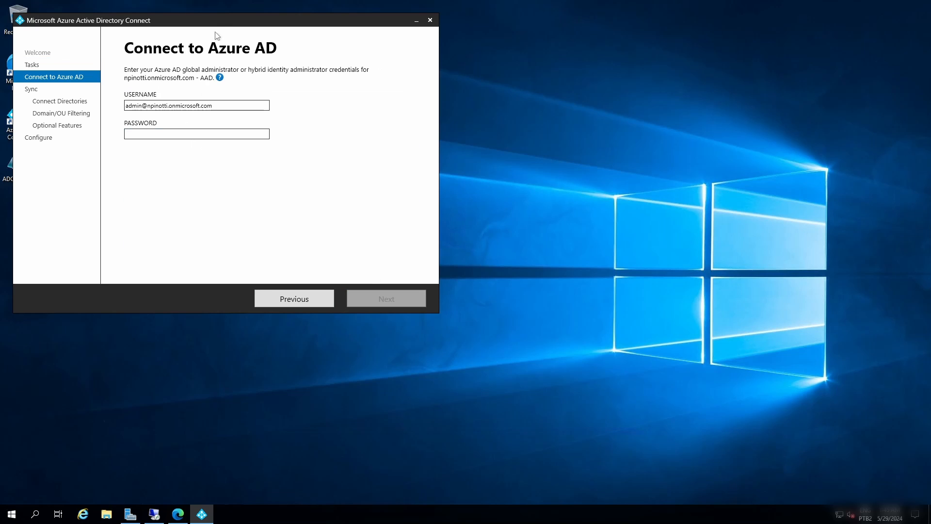
pyautogui.click(333, 180)
pyautogui.write('••••••••••••••')
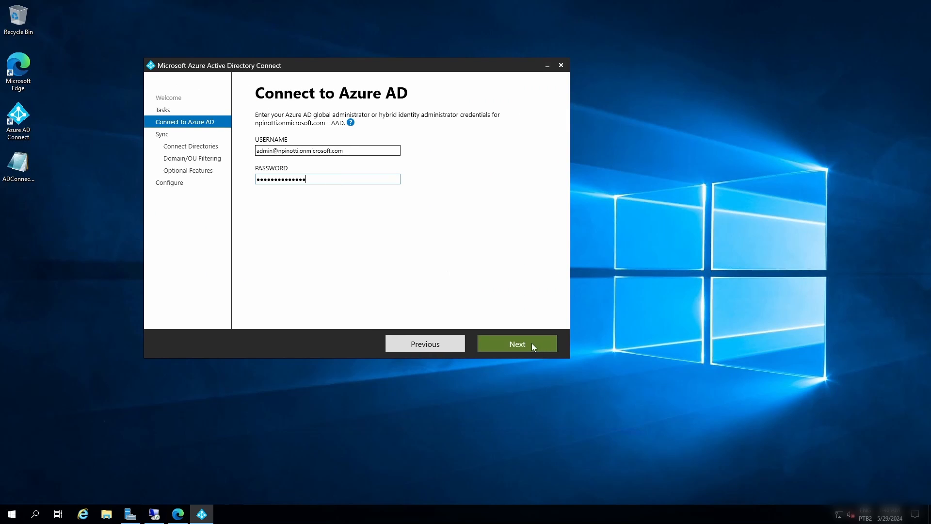
pyautogui.click(531, 342)
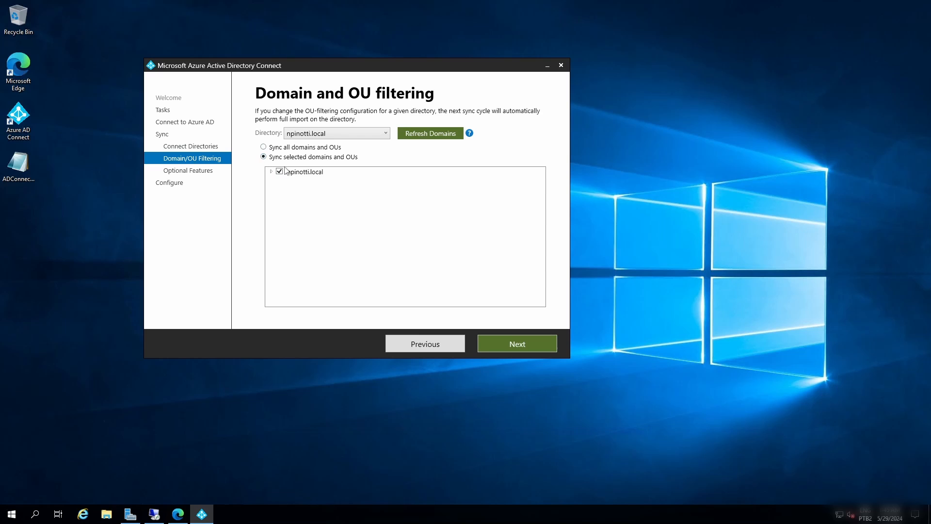
# Limit npinotti.local's domain and OU filtering to the EMPRESA OU and accept the existing optional features.
pyautogui.click(271, 171)
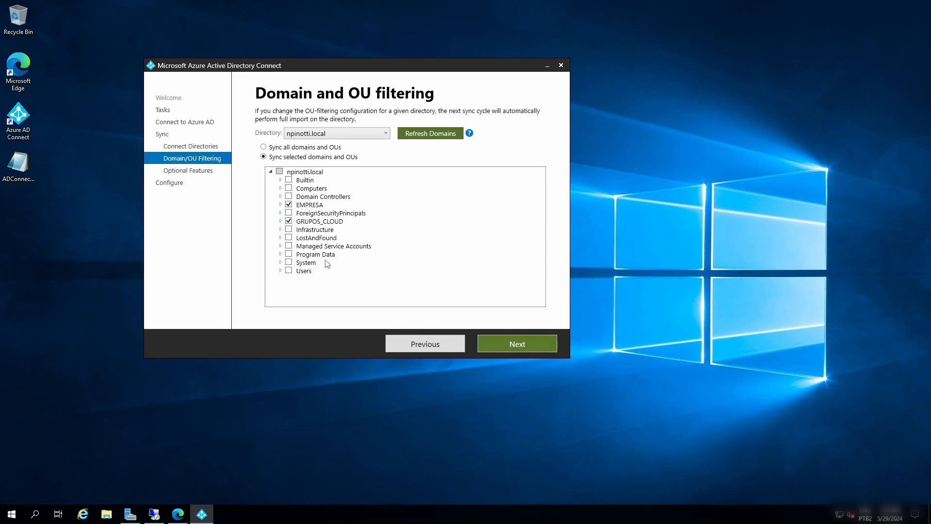
pyautogui.click(280, 204)
pyautogui.click(280, 205)
pyautogui.click(506, 344)
pyautogui.click(529, 348)
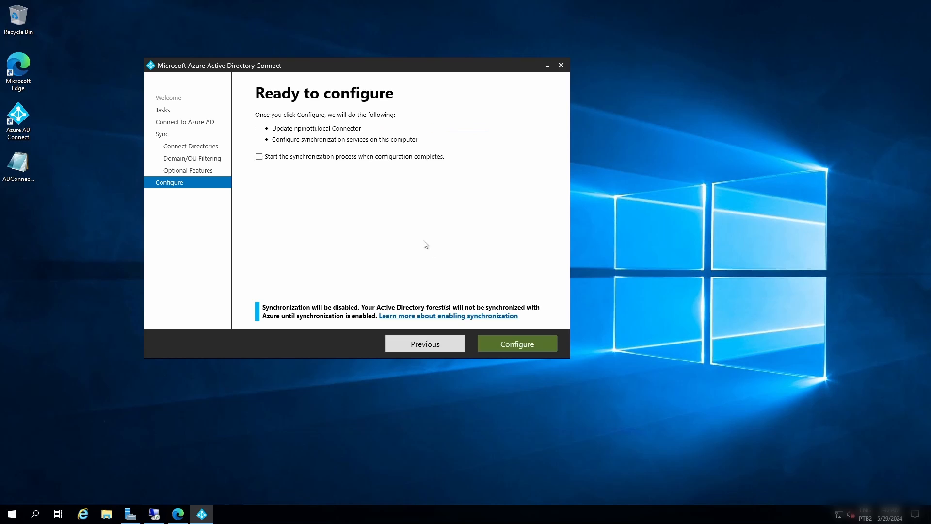
# Enable starting the synchronization process after configuration, apply the configuration, and exit the wizard.
pyautogui.click(259, 156)
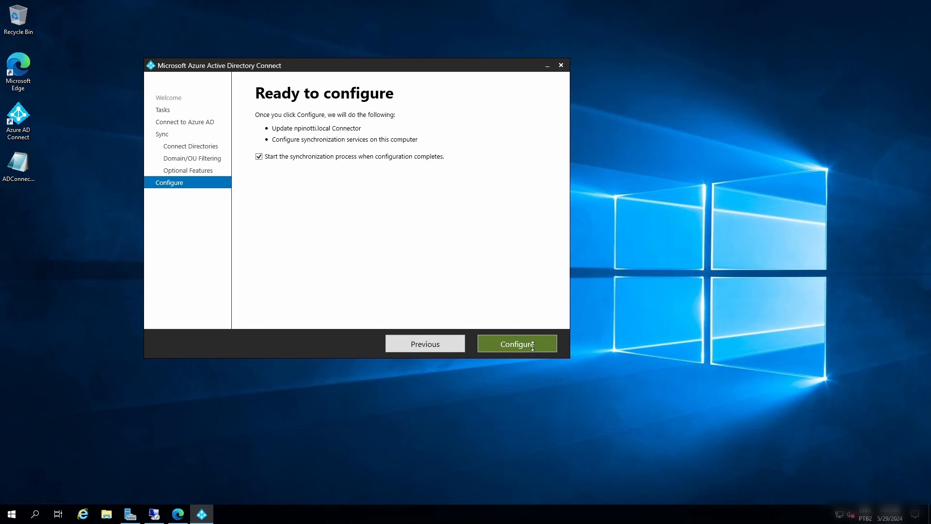
pyautogui.click(547, 345)
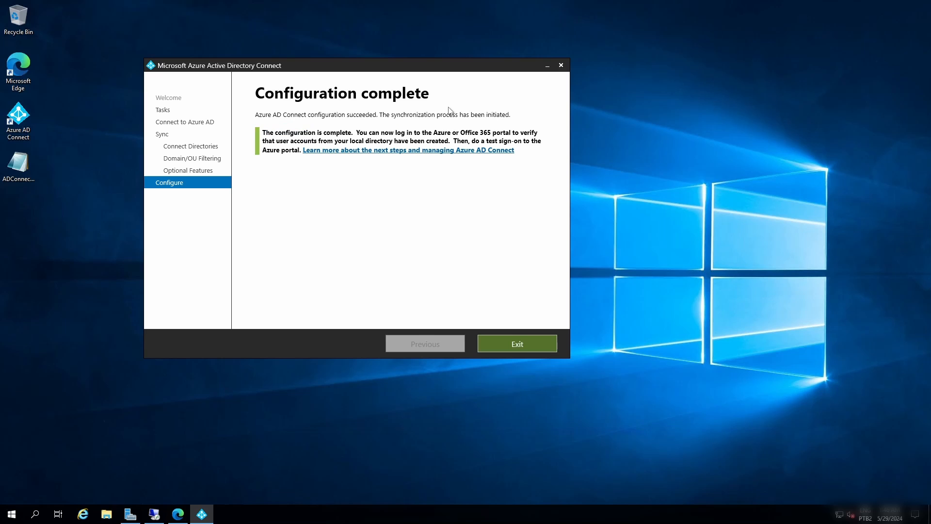
pyautogui.click(525, 345)
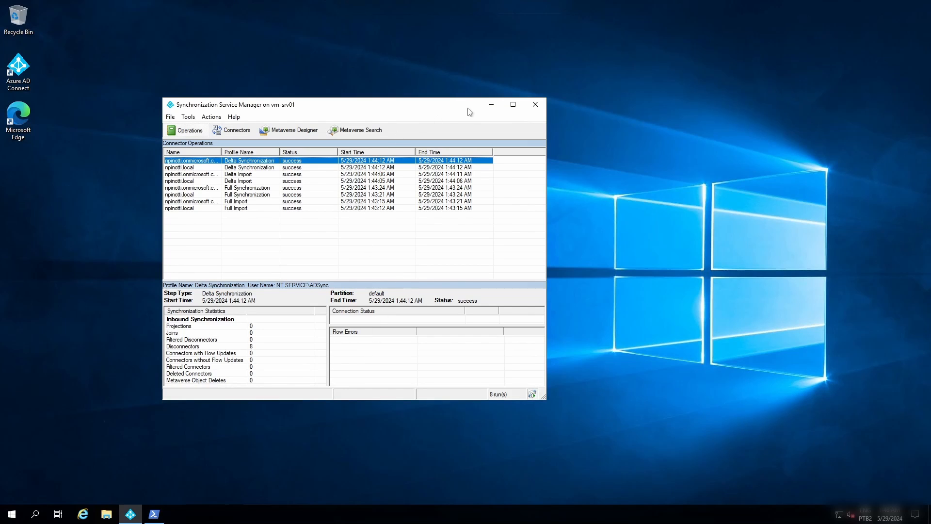
# In the vm-srv01 remote session, close Synchronization Service Manager and launch Azure AD Connect.
pyautogui.click(537, 103)
pyautogui.click(19, 71)
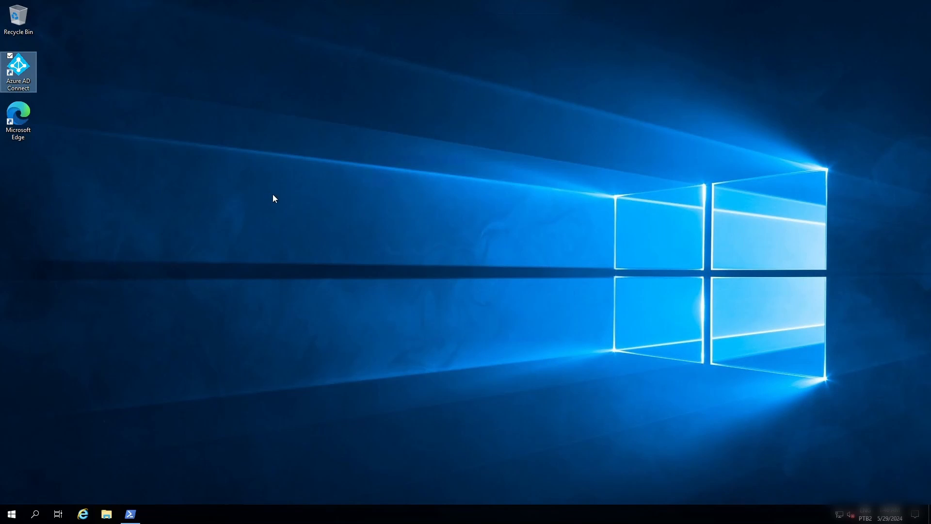
pyautogui.press('Return')
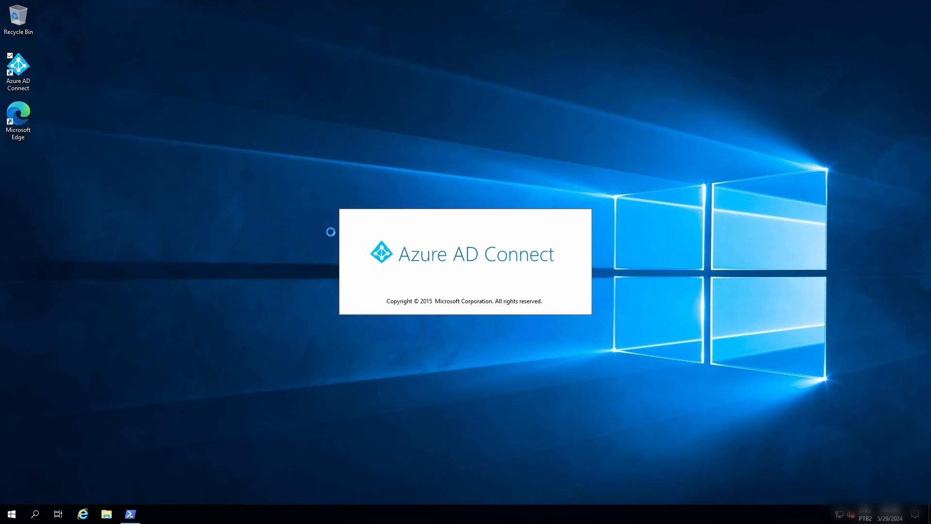
# Check the staging server's name with the hostname command in PowerShell and return to the Azure AD Connect wizard.
pyautogui.click(131, 513)
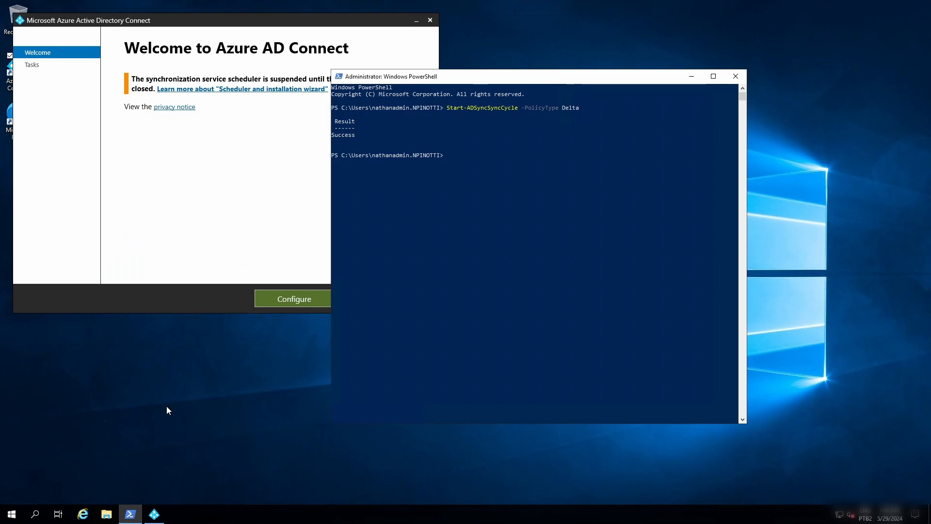
pyautogui.write('hostname')
pyautogui.press('Return')
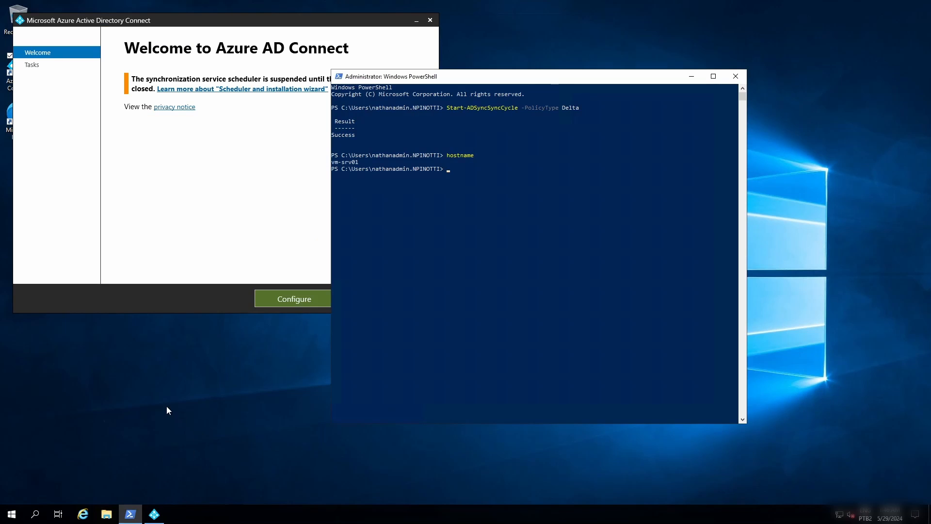
pyautogui.click(404, 175)
pyautogui.click(301, 229)
# Review the staging server's current Azure AD Connect configuration, including its synchronization settings, and return to the additional tasks.
pyautogui.click(294, 298)
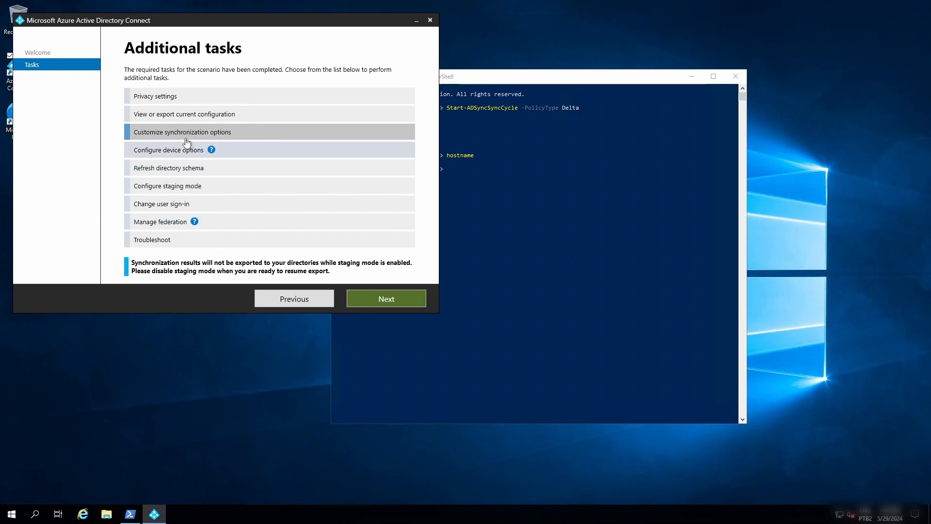
pyautogui.click(193, 120)
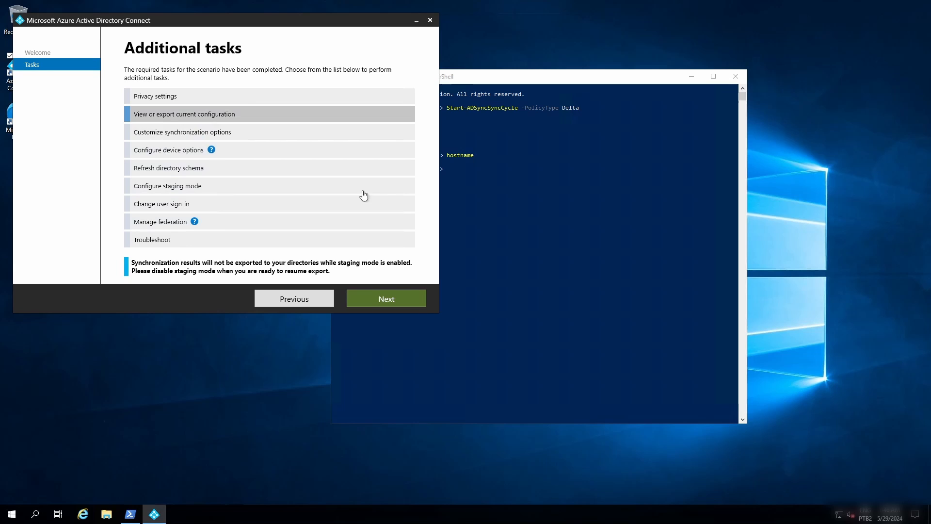
pyautogui.click(387, 299)
pyautogui.scroll(-8, 308, 201)
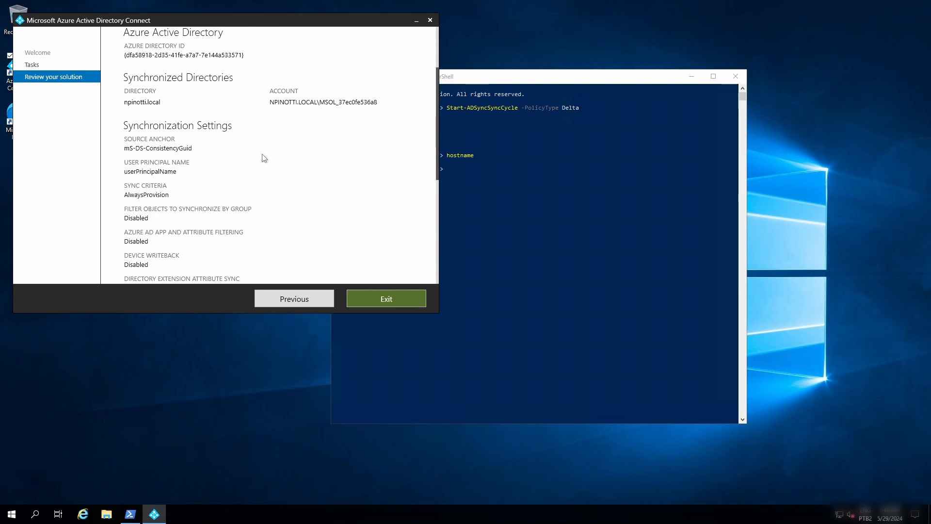
pyautogui.scroll(-6, 268, 156)
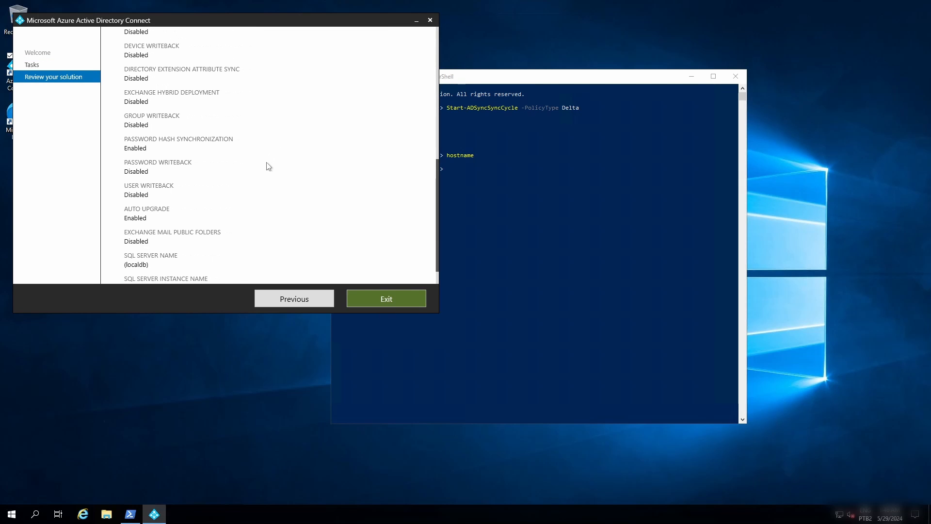
pyautogui.click(323, 295)
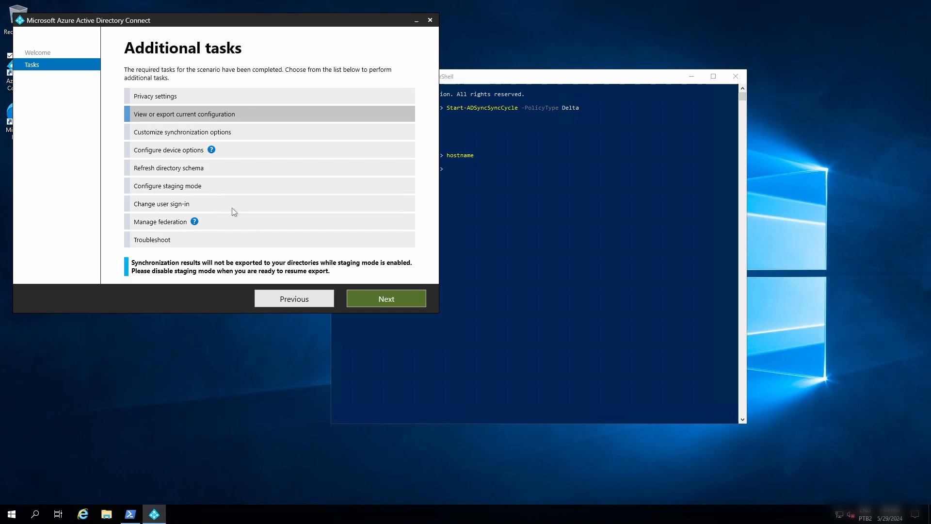
# Choose to customize the staging server's synchronization options and sign in to Azure AD with the administrator's password.
pyautogui.click(184, 132)
pyautogui.click(361, 298)
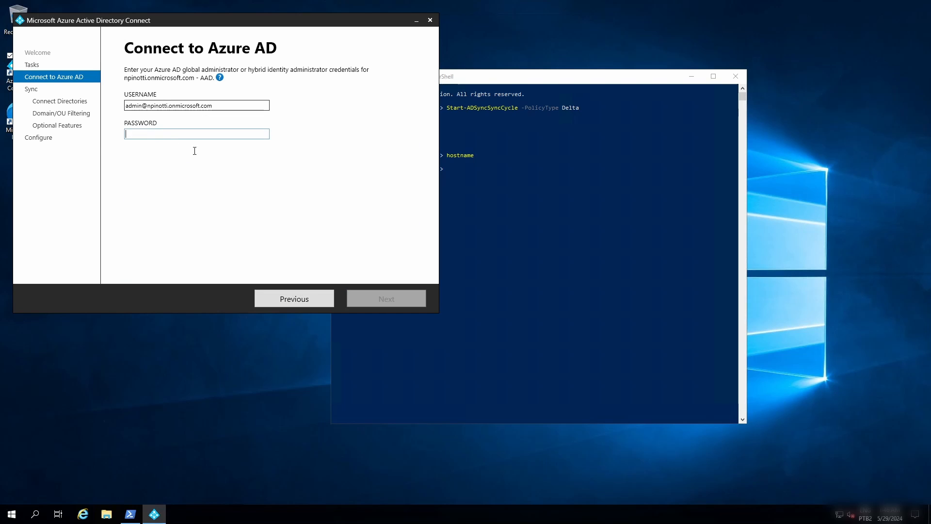
pyautogui.hotkey('ctrl', 'v')
pyautogui.click(394, 295)
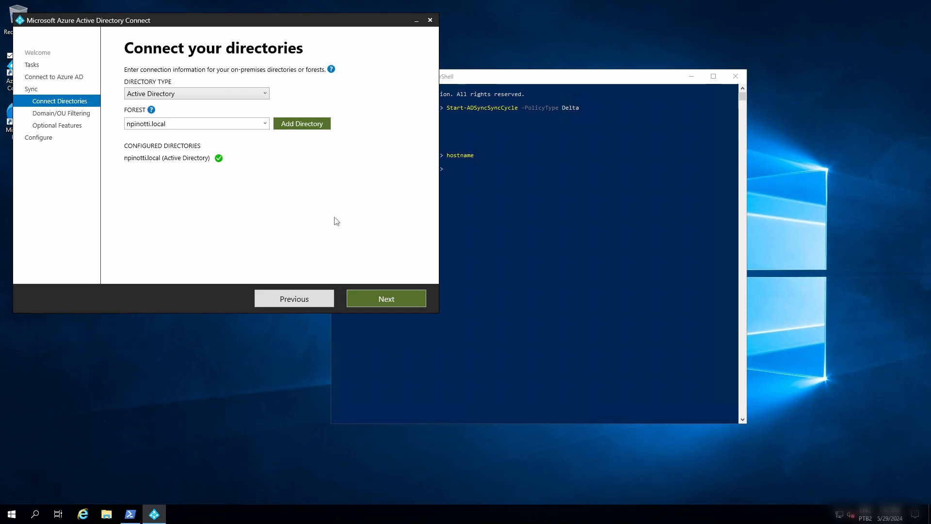
# Set npinotti.local to sync selected domains and OUs, including only the EMPRESA OU, and keep the existing optional features.
pyautogui.click(379, 300)
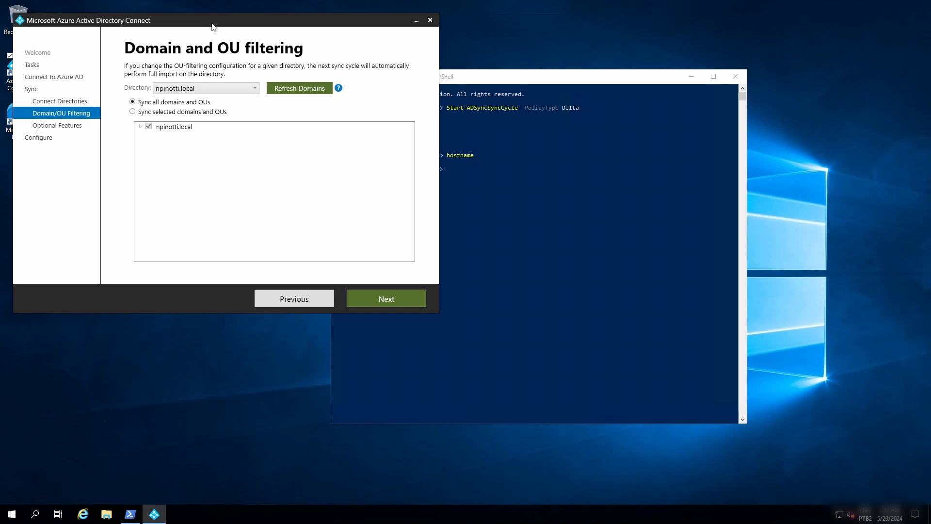
pyautogui.moveTo(214, 25); pyautogui.dragTo(245, 68)
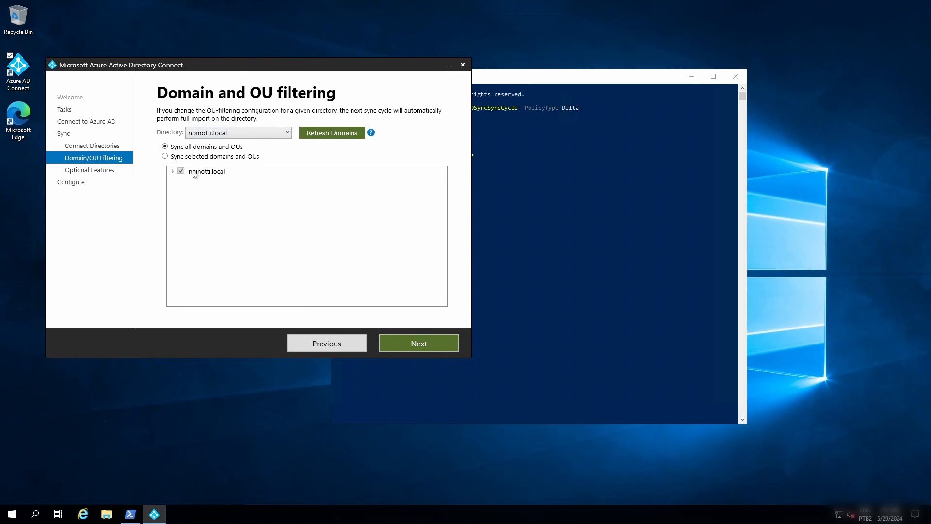
pyautogui.click(166, 156)
pyautogui.click(173, 171)
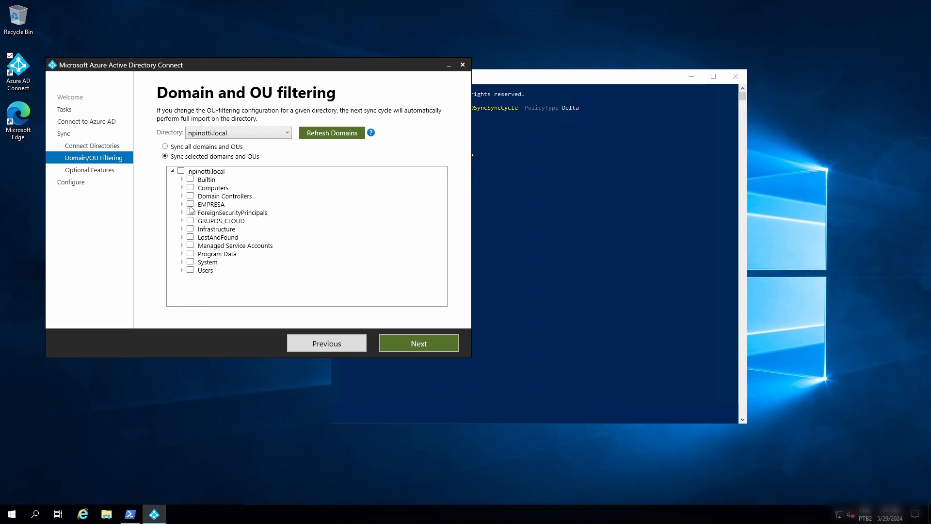
pyautogui.click(433, 348)
pyautogui.click(432, 348)
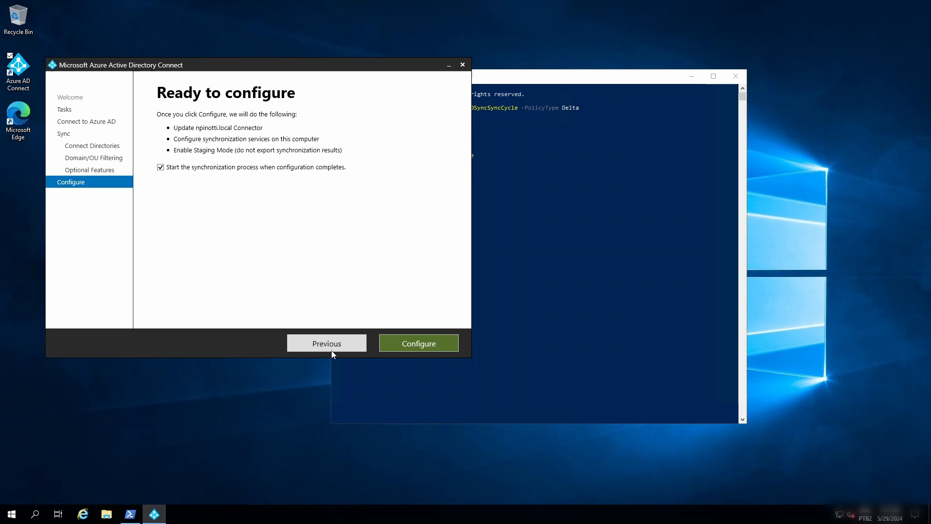
# Start applying the configuration with staging mode enabled and move the PowerShell window clear of the wizard.
pyautogui.click(440, 346)
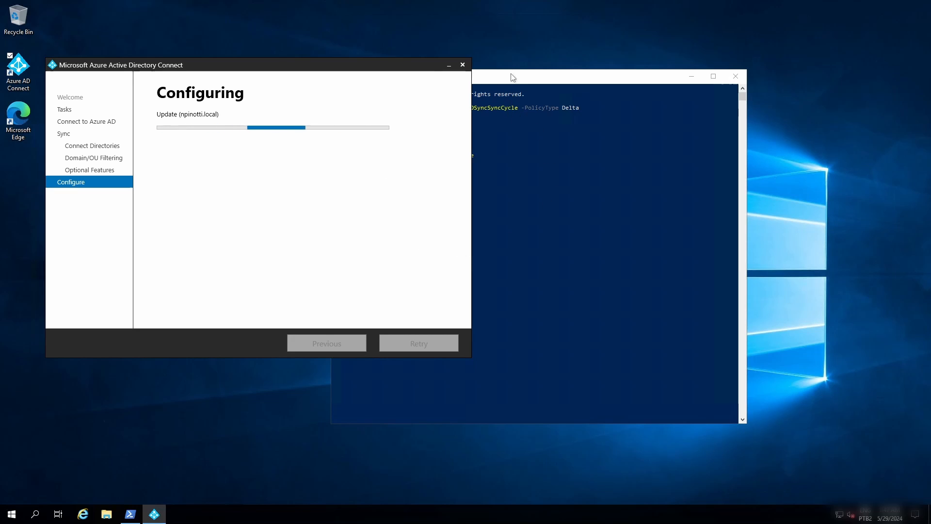
pyautogui.moveTo(521, 82); pyautogui.dragTo(644, 114)
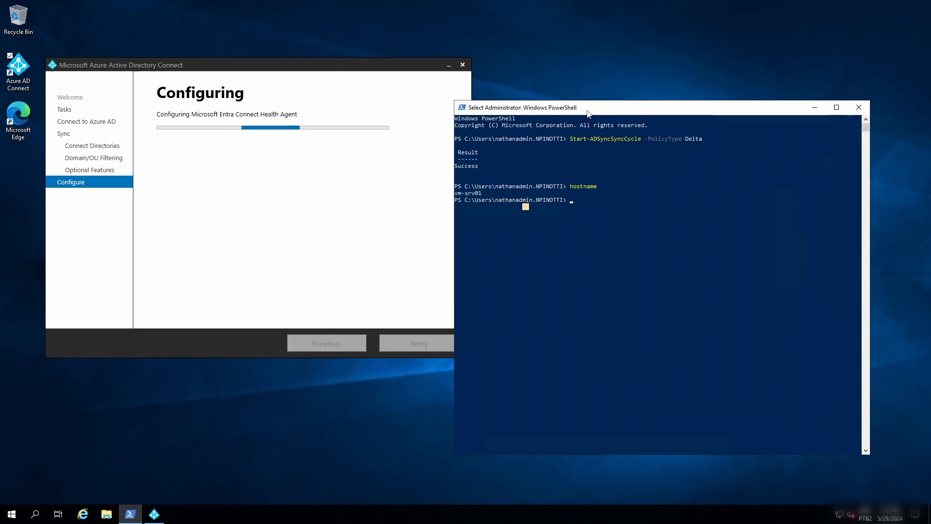
pyautogui.moveTo(581, 102); pyautogui.dragTo(647, 121)
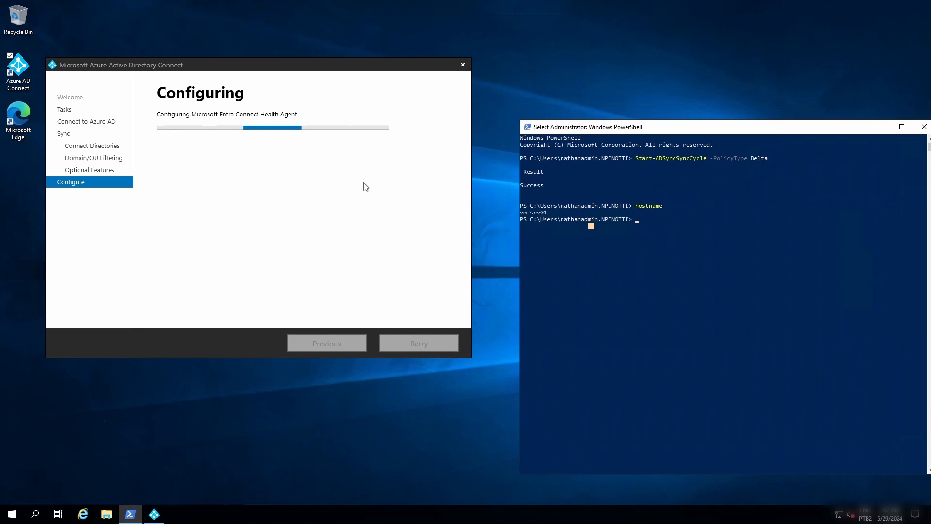